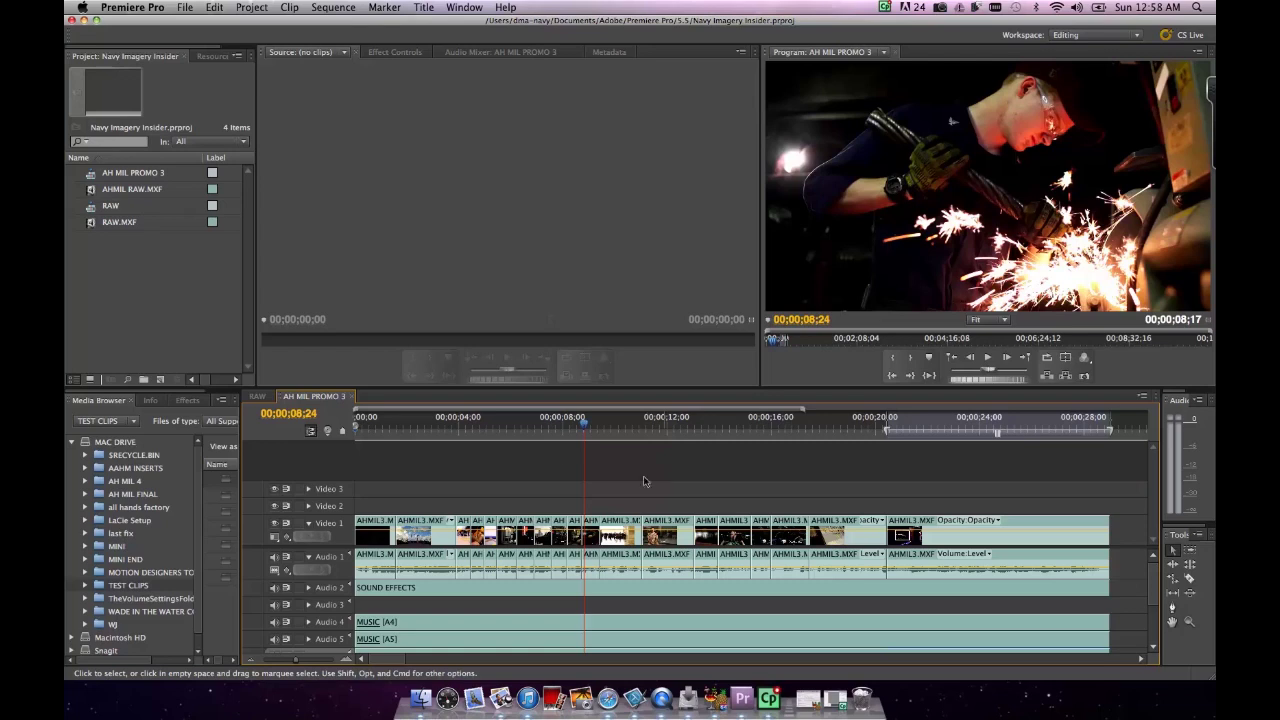
Step: Select the AH MIL PROMO 3 sequence (1920x1080, 29.97 fps) in the Project panel
click(139, 312)
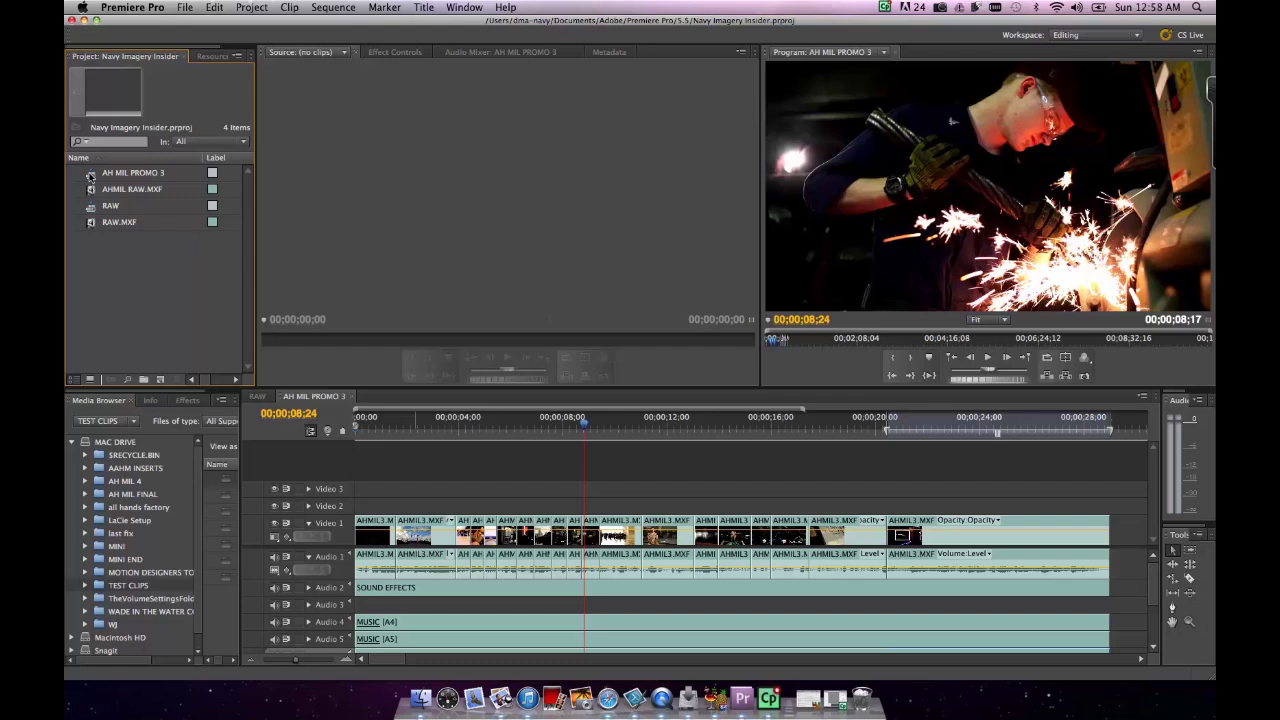
click(90, 177)
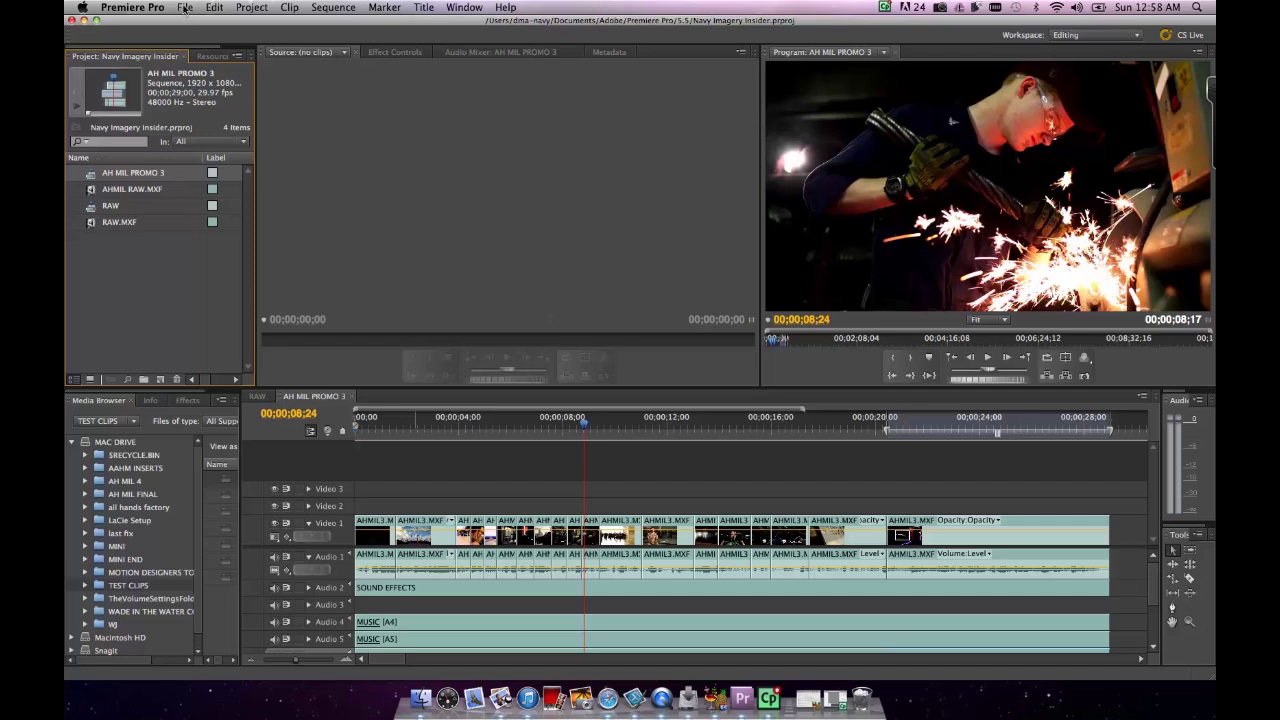
Step: Open the Export Settings dialog for AH MIL PROMO 3 from File > Export > Media
click(185, 9)
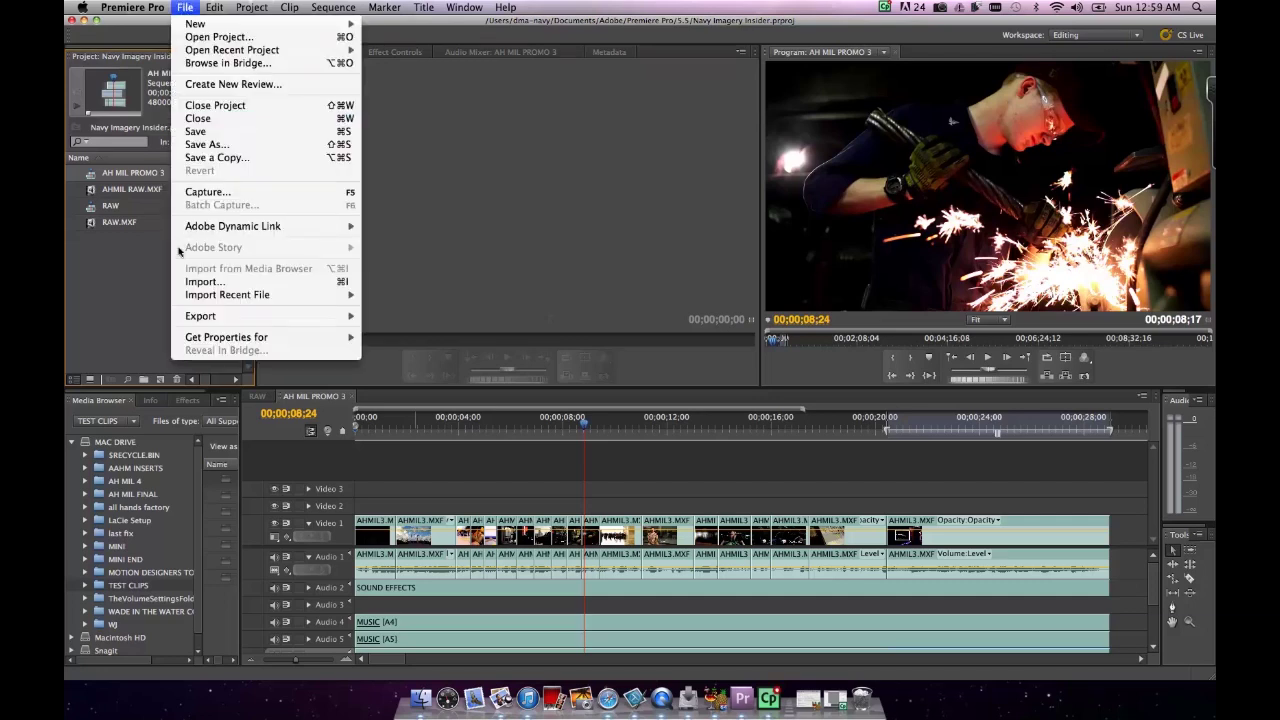
mouse_move(190, 315)
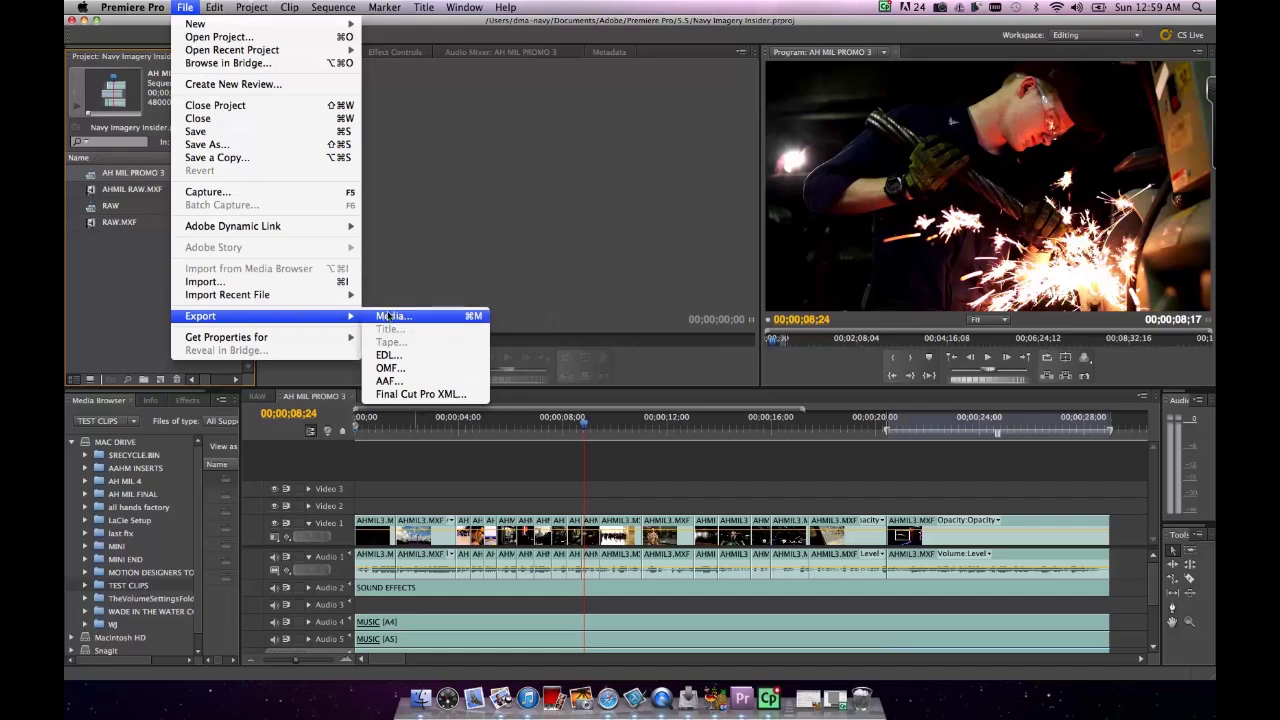
click(390, 316)
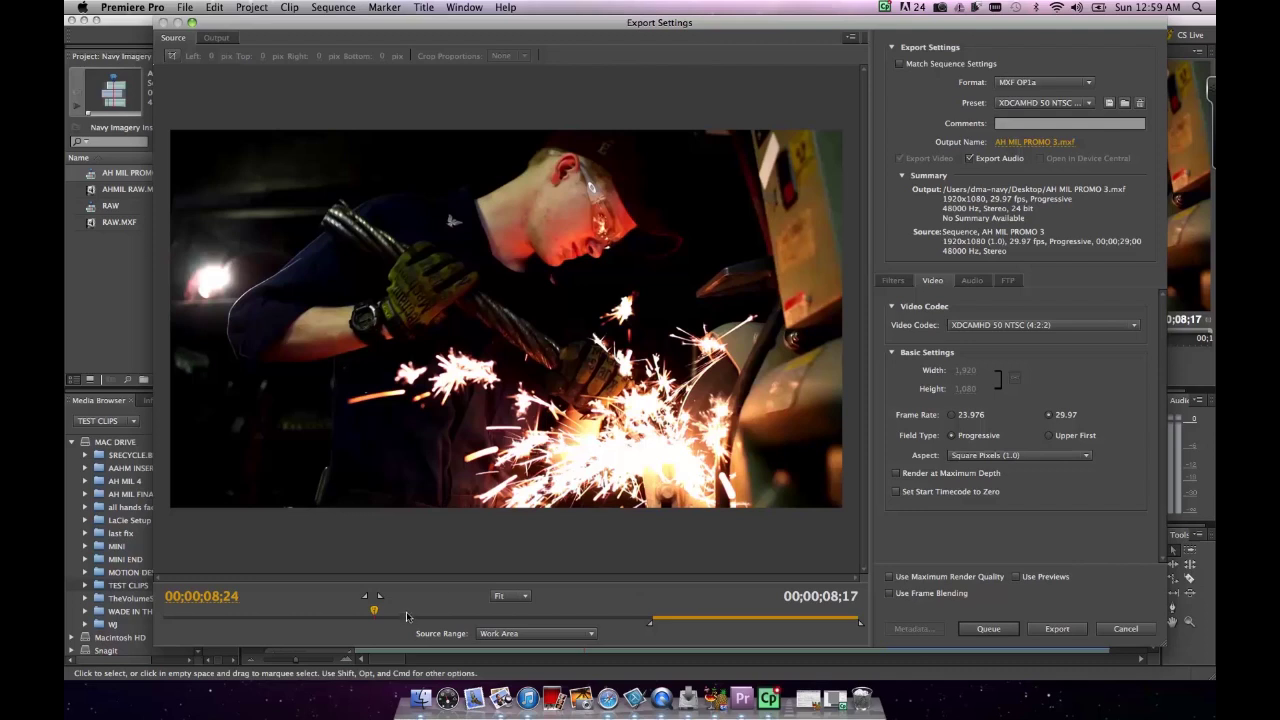
Step: Trim the export to a custom range starting at 00;00;08;12 and lasting 00;00;11;29
drag(391, 618, 344, 621)
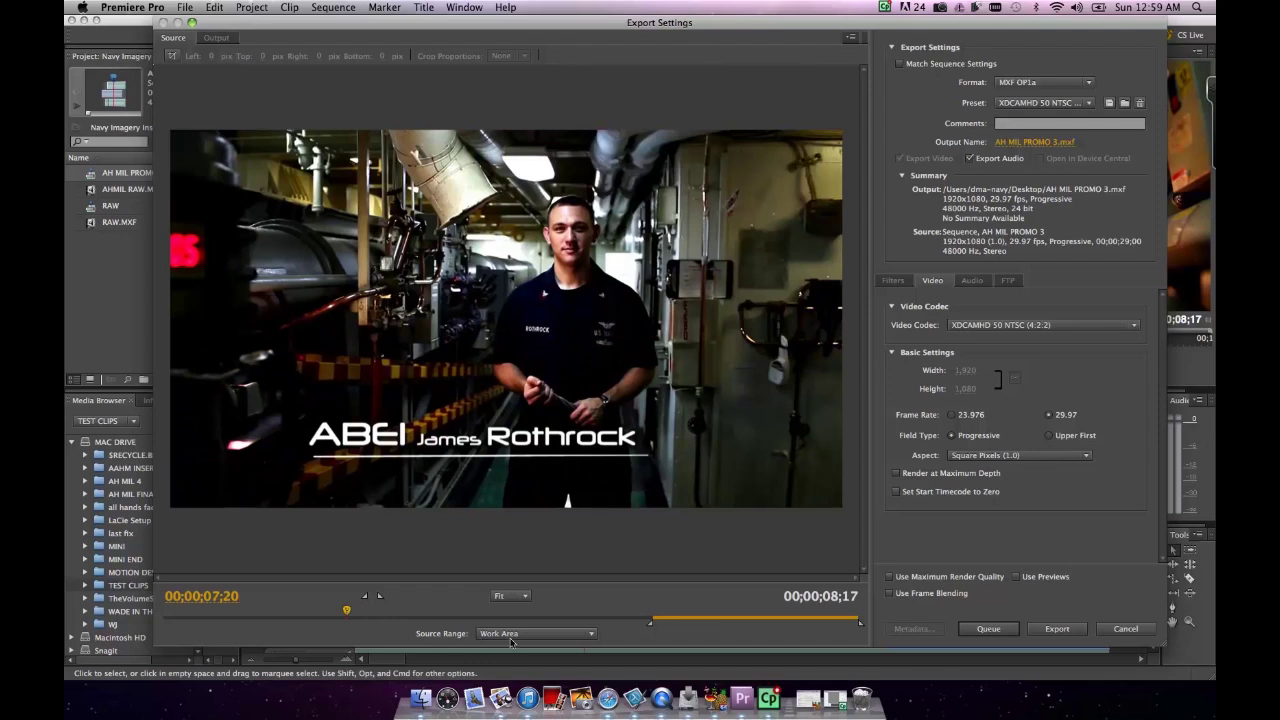
drag(348, 611, 364, 613)
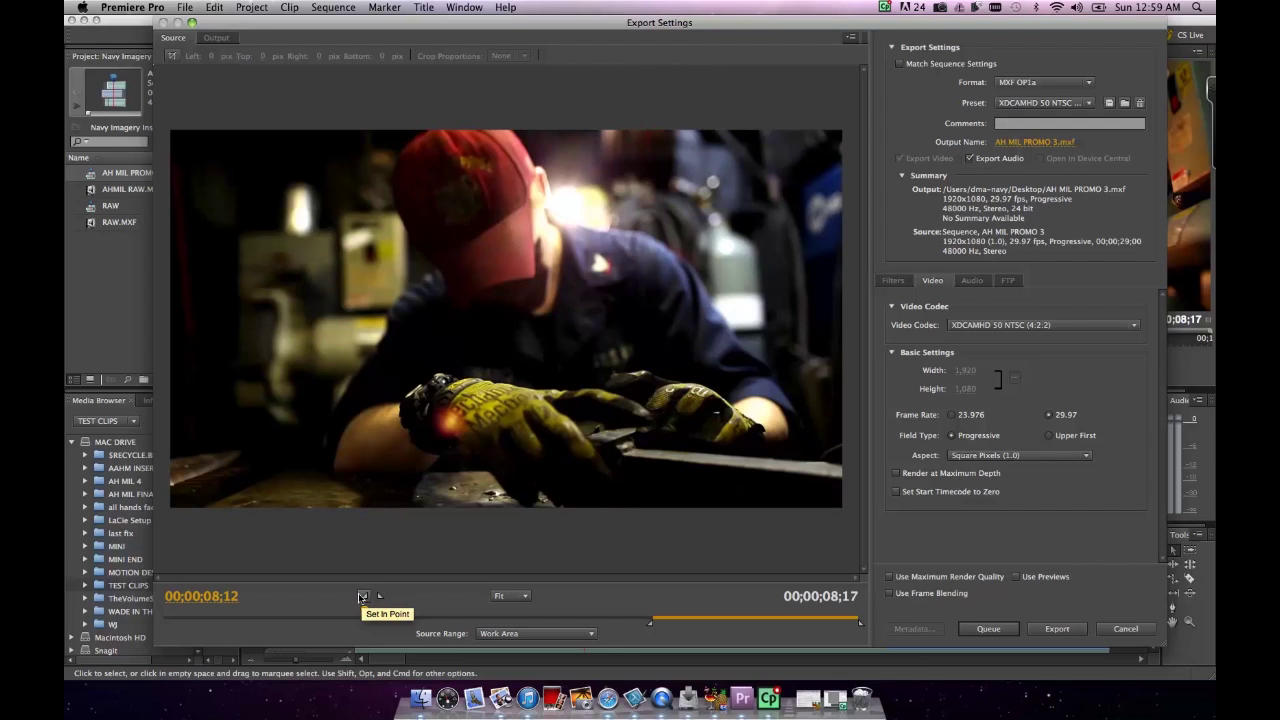
click(362, 597)
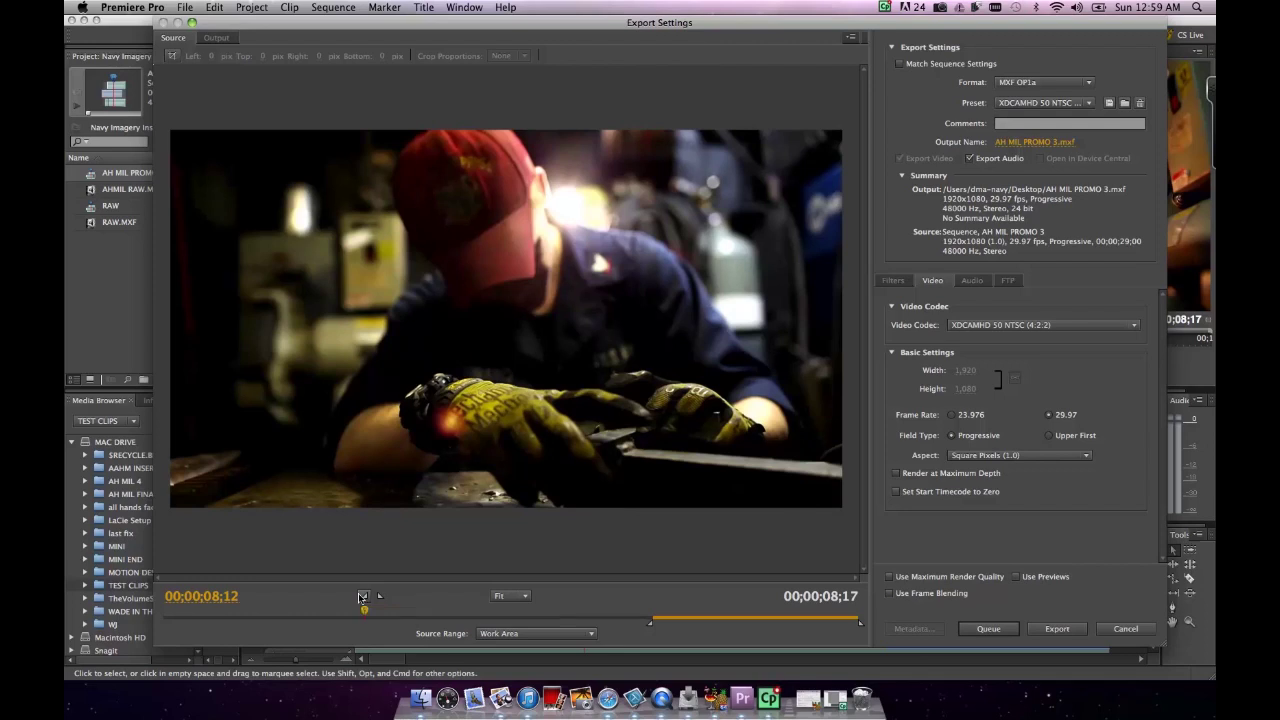
click(362, 597)
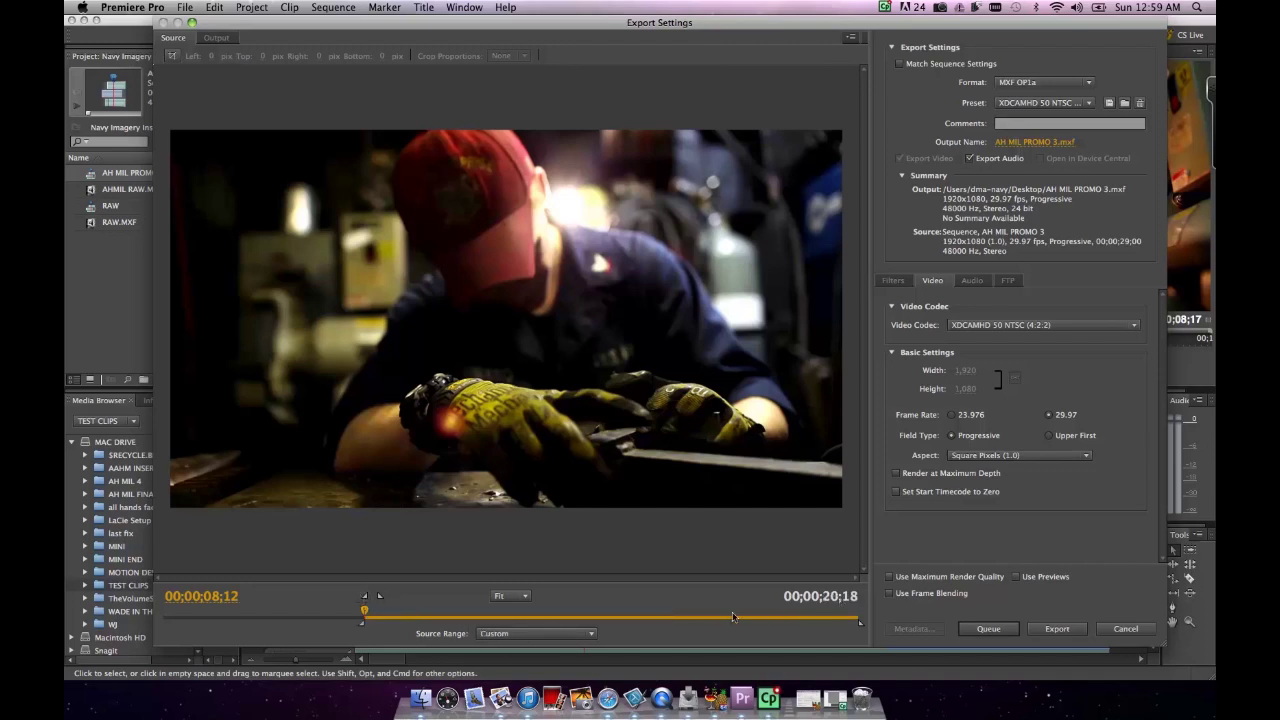
drag(689, 618, 650, 615)
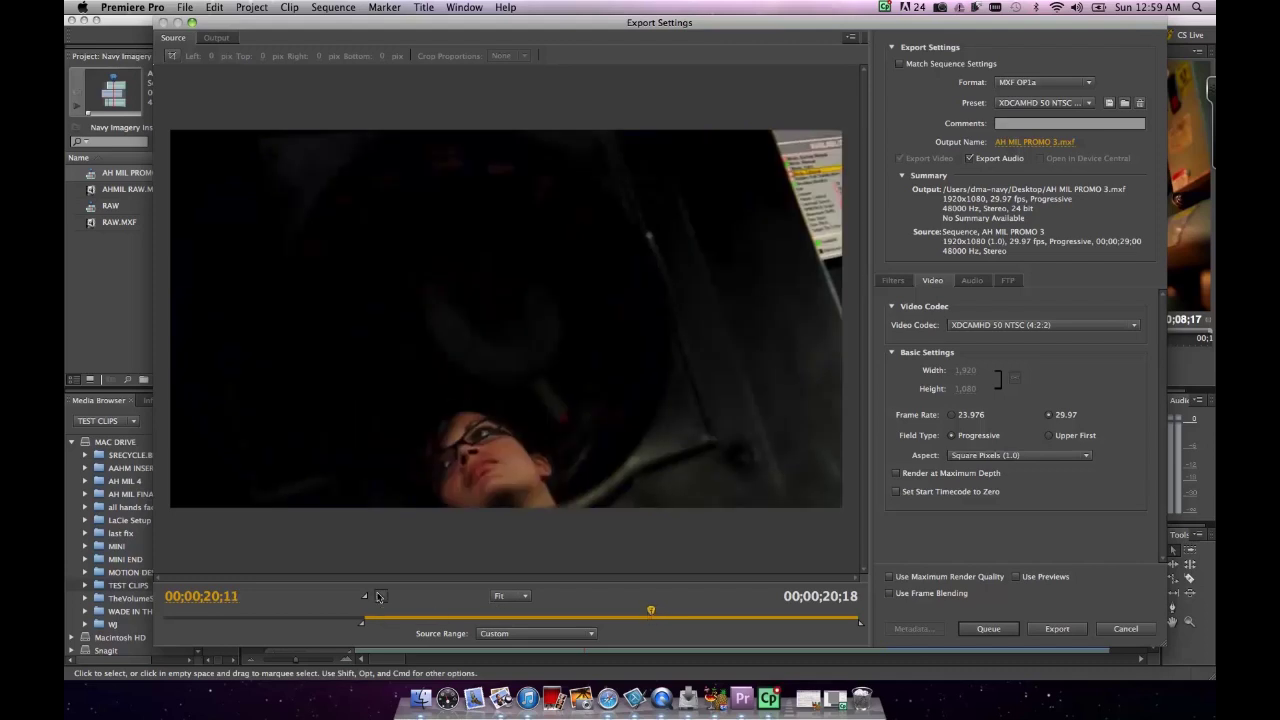
click(379, 596)
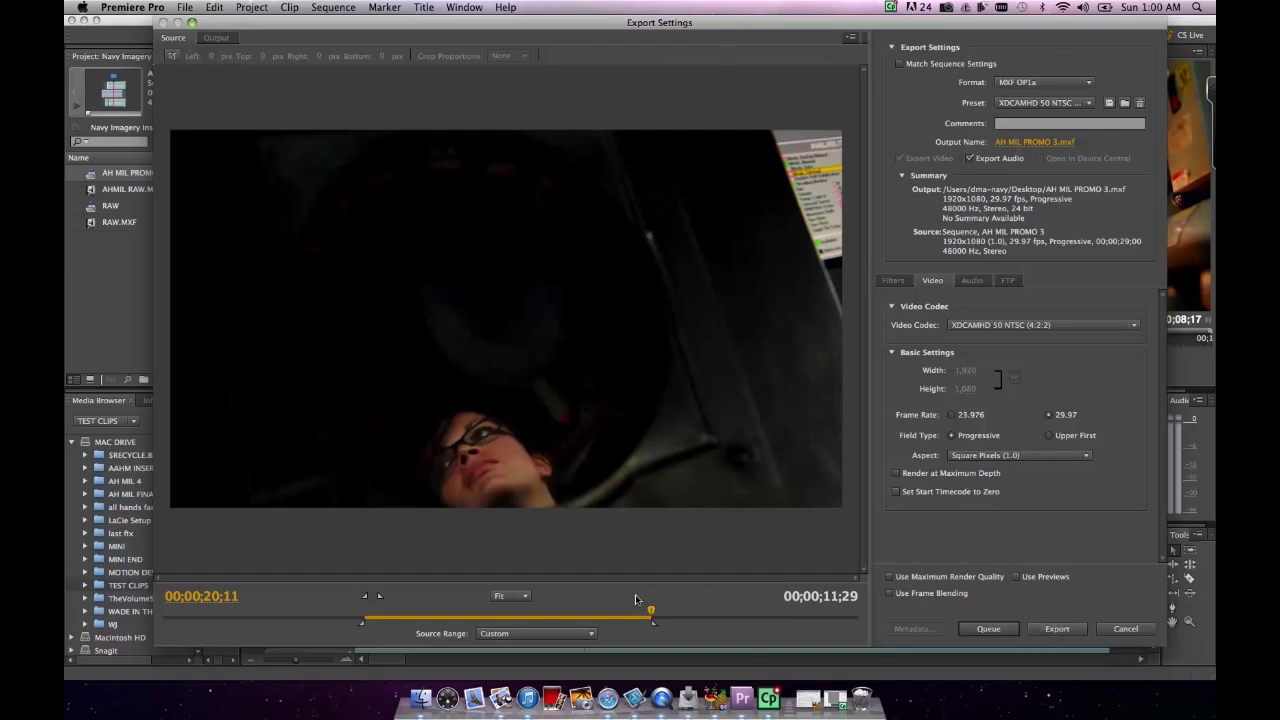
Step: Reset the source range to Entire Sequence (00;00;29;00) and preview the AH.MIL title frame
click(521, 633)
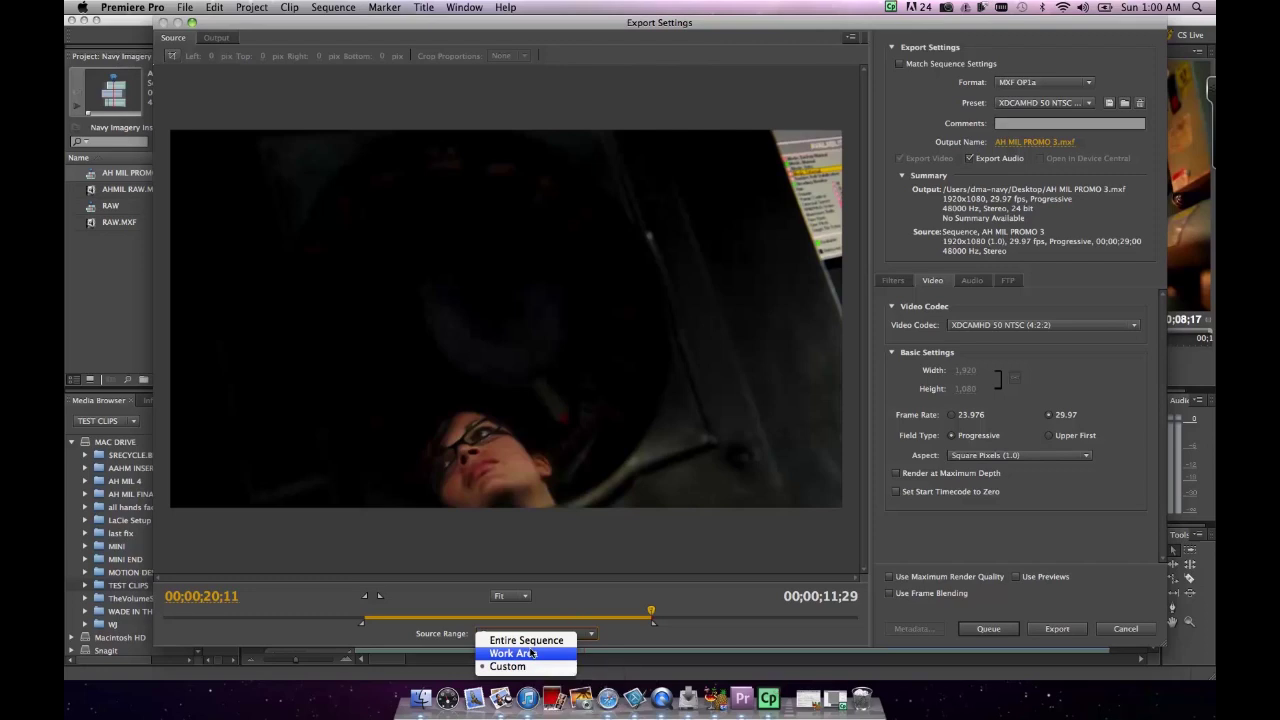
click(533, 641)
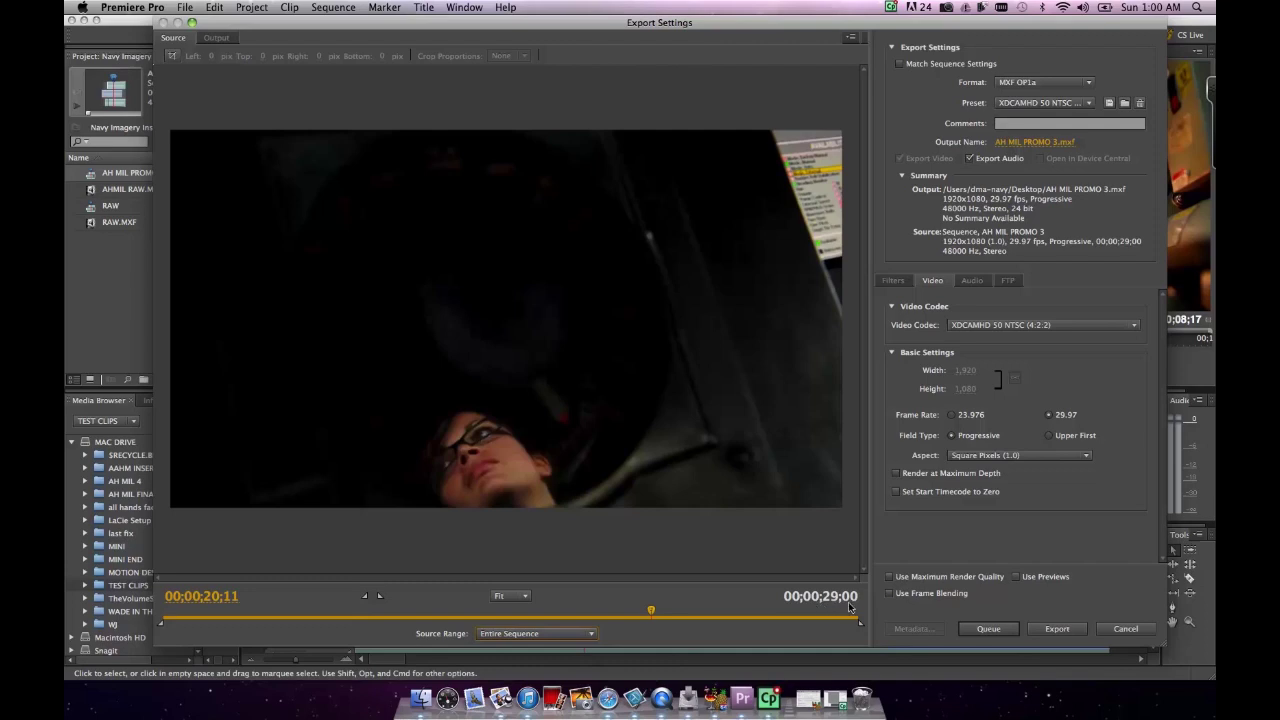
click(780, 610)
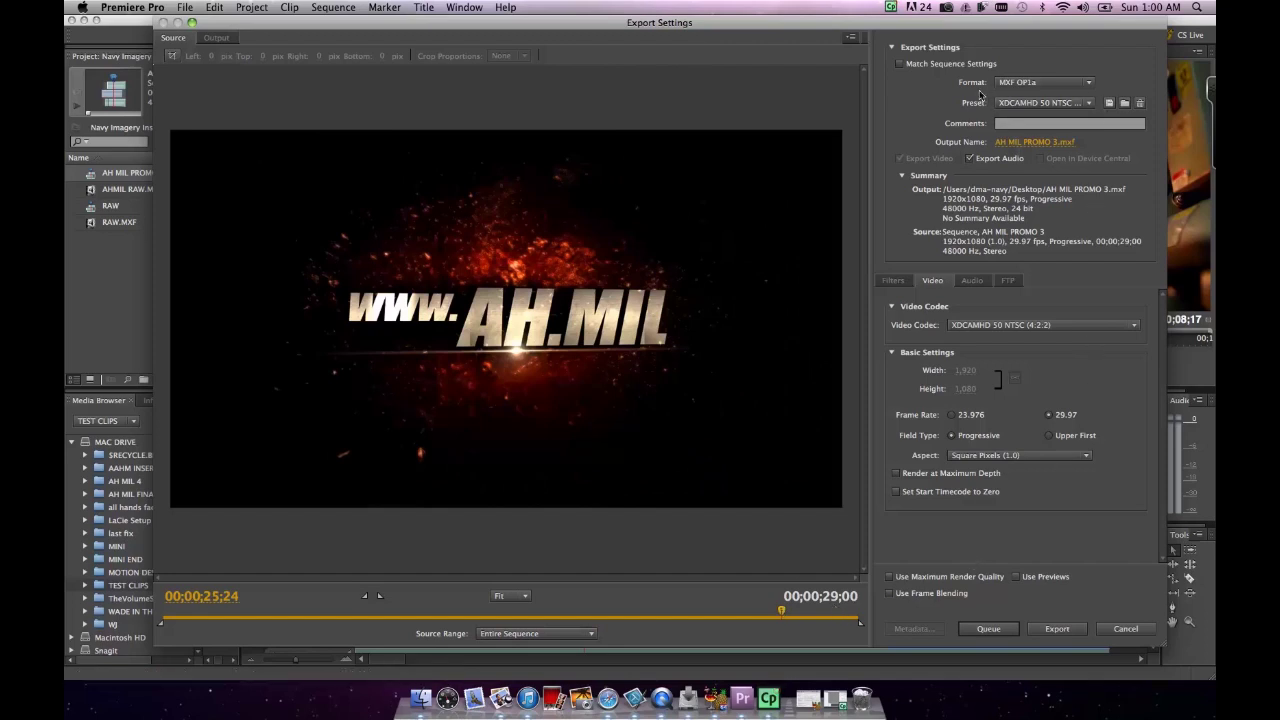
Step: Change the export format to H.264, producing AH MIL PROMO 3.mp4 with the HDTV 1080p 29.97 preset
click(1089, 82)
click(1097, 83)
click(1090, 83)
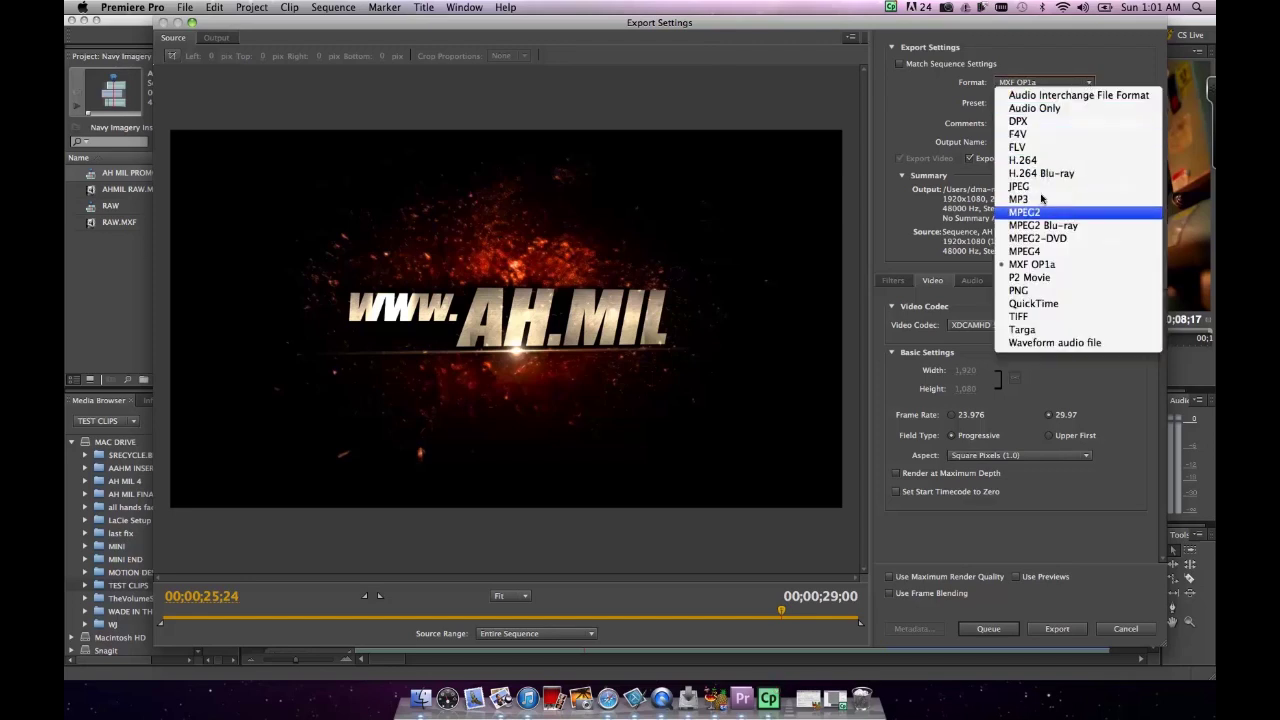
click(1035, 159)
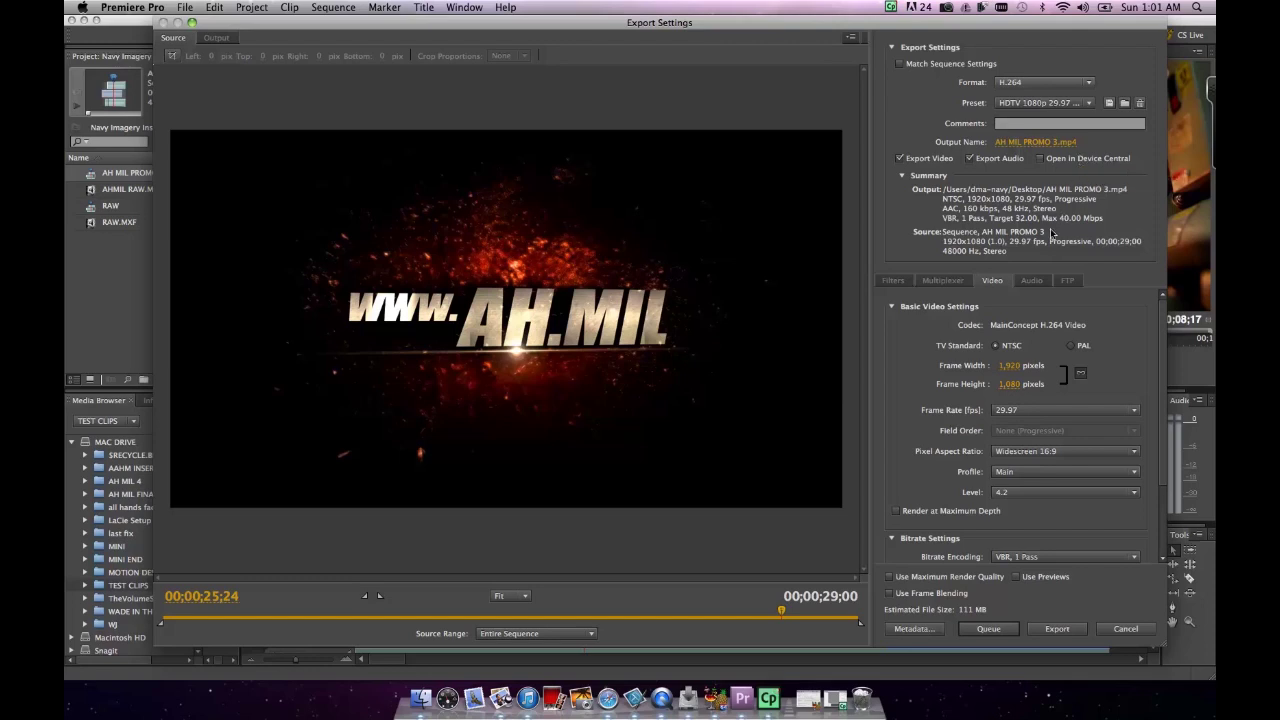
click(1087, 106)
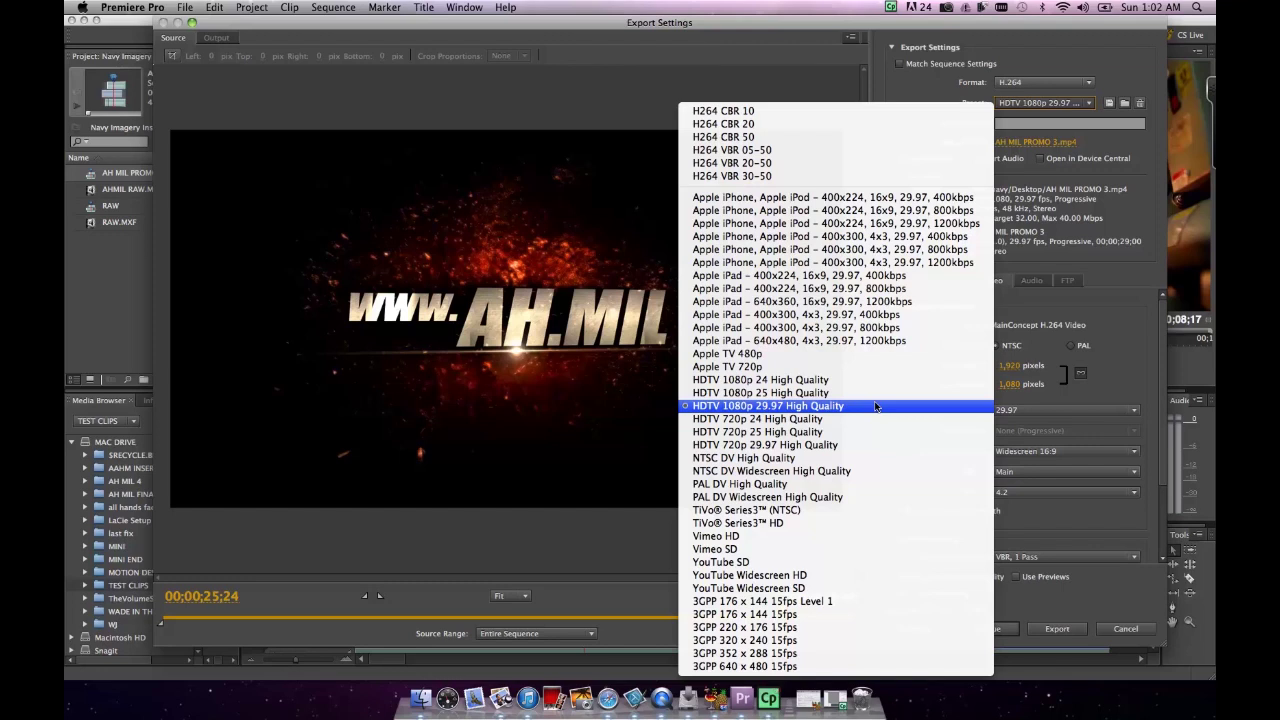
click(875, 406)
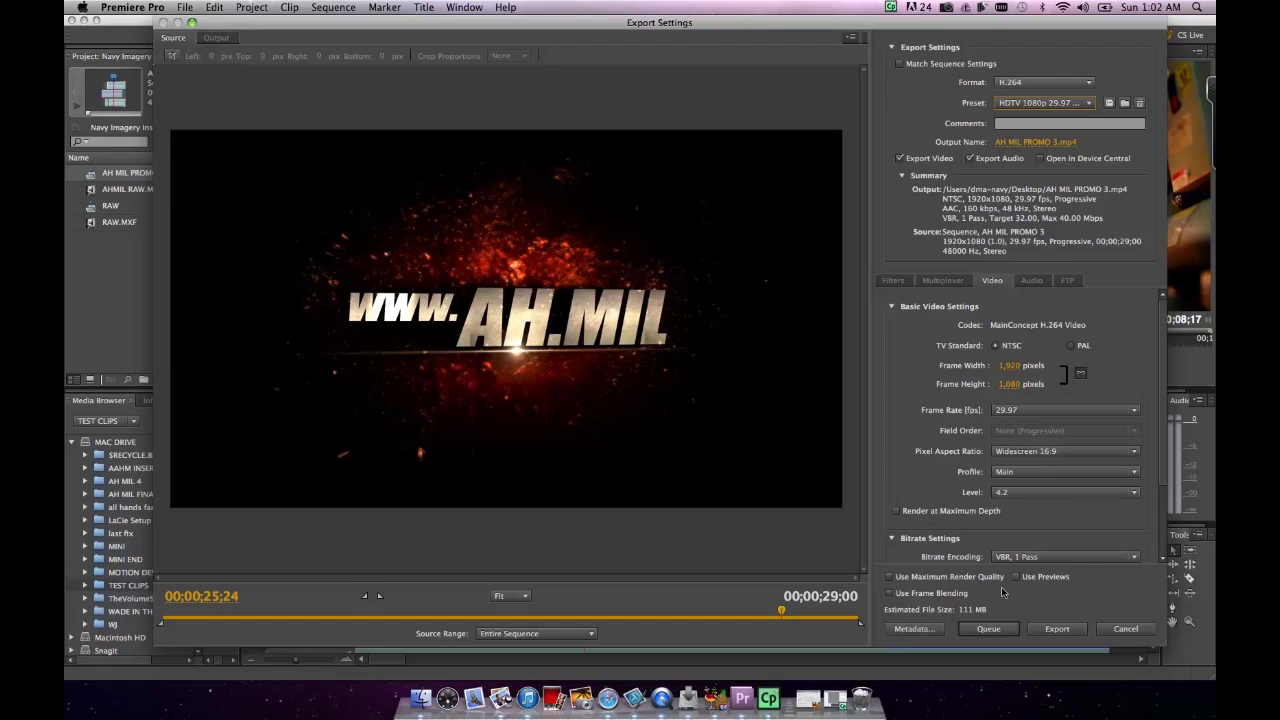
click(896, 63)
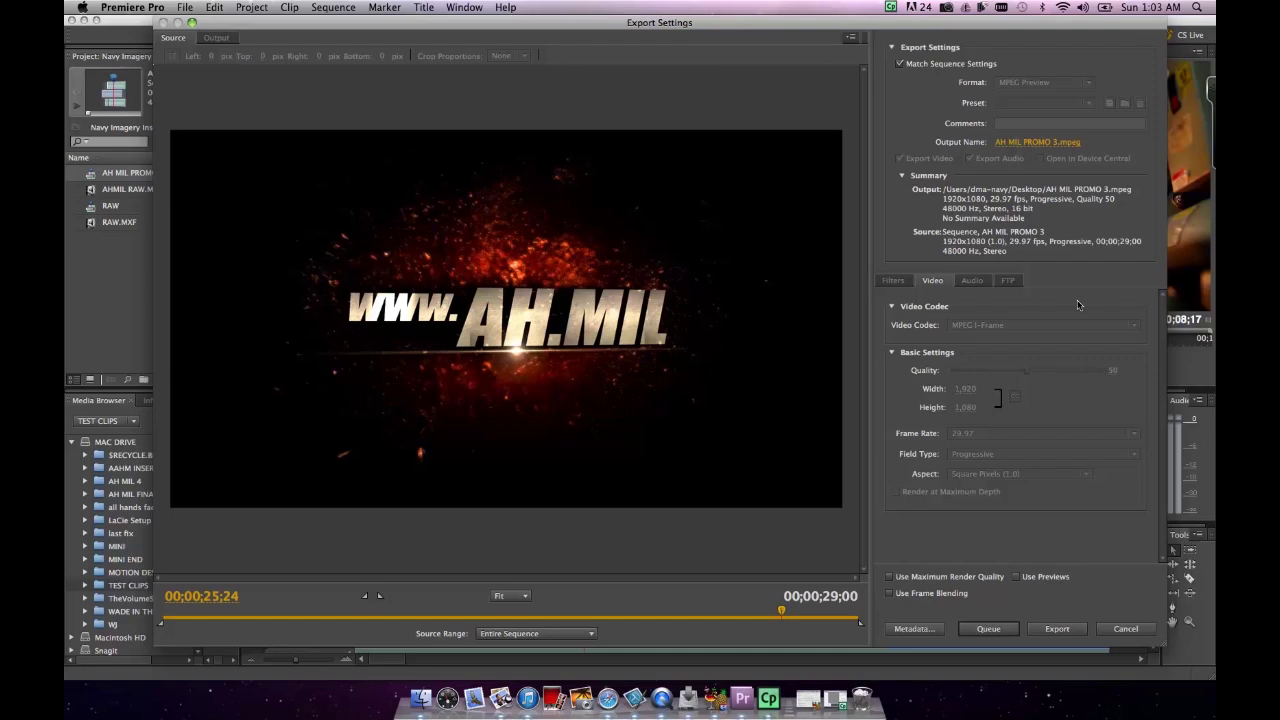
click(898, 63)
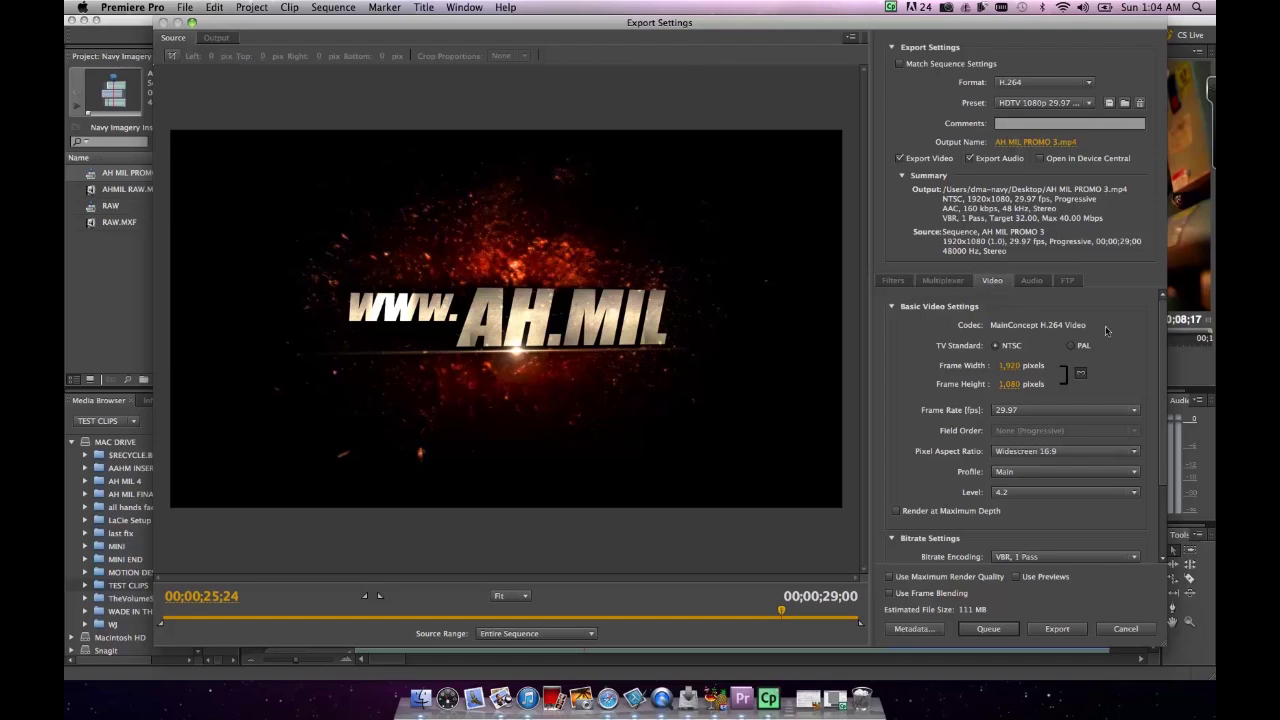
Step: Set a 10 Mbps target and 50 Mbps maximum bitrate, dropping the estimated size to 35 MB
scroll(1160, 338, down, 5)
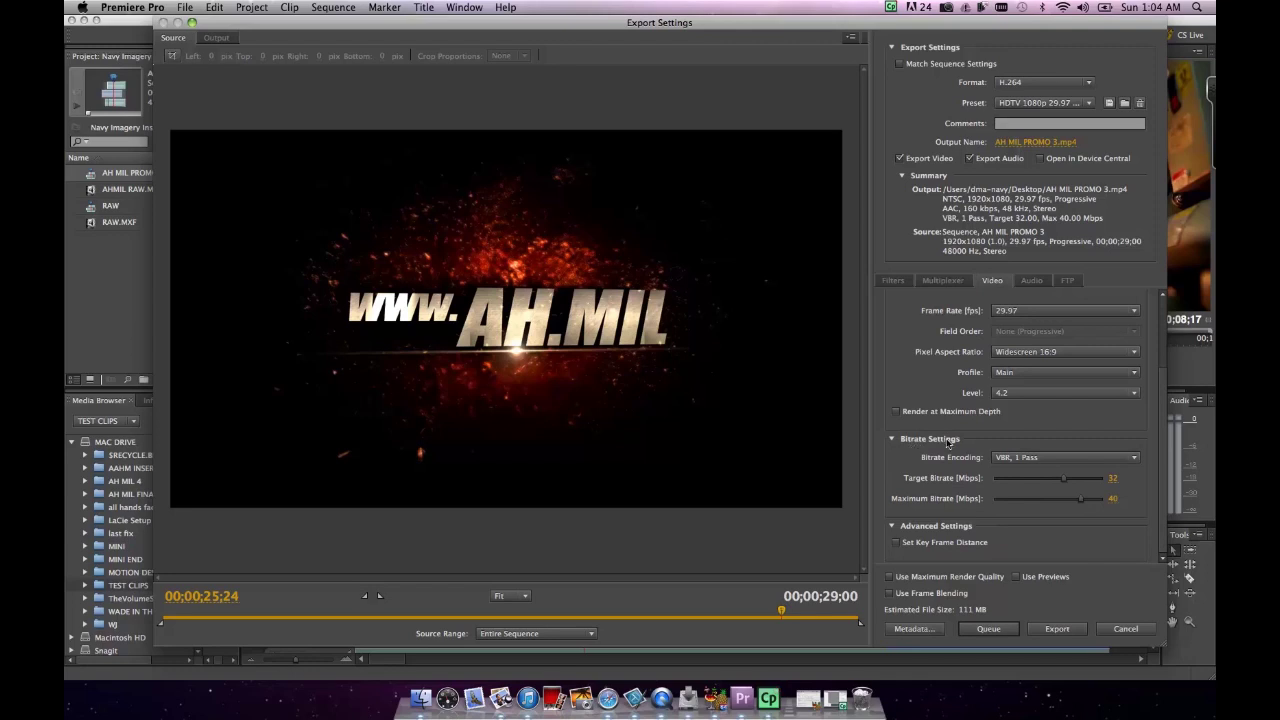
click(1086, 459)
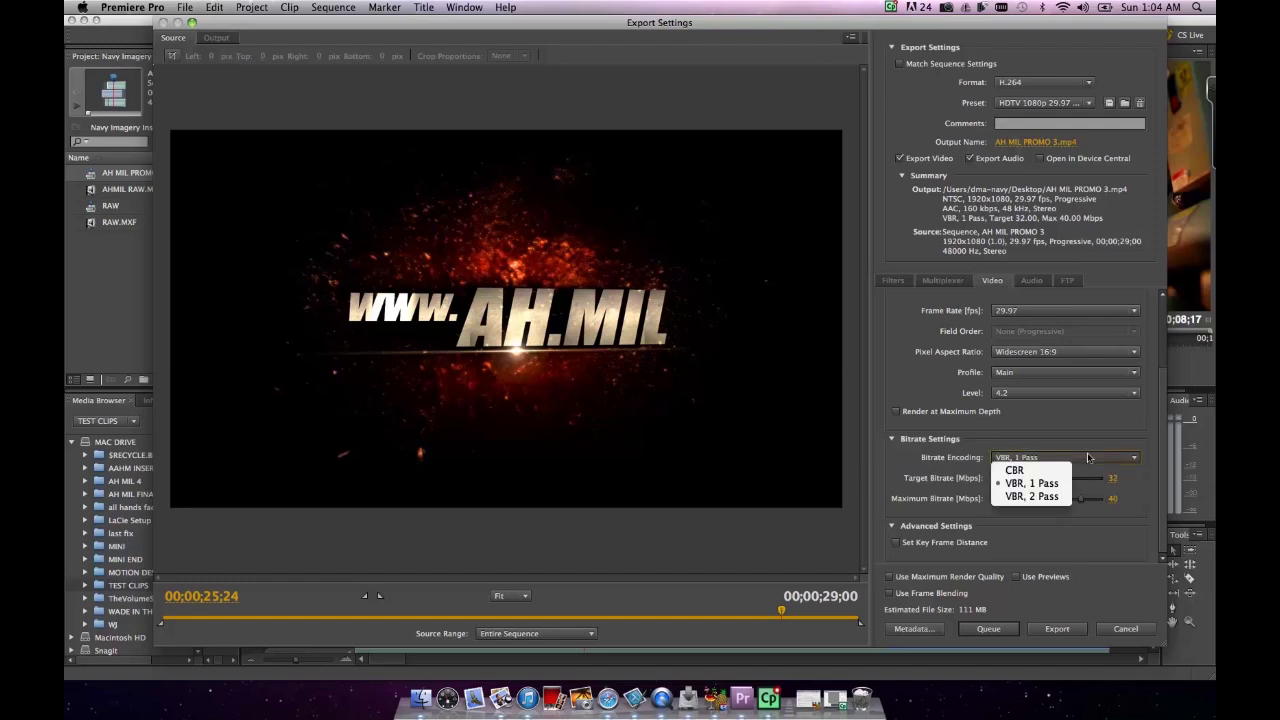
click(1034, 484)
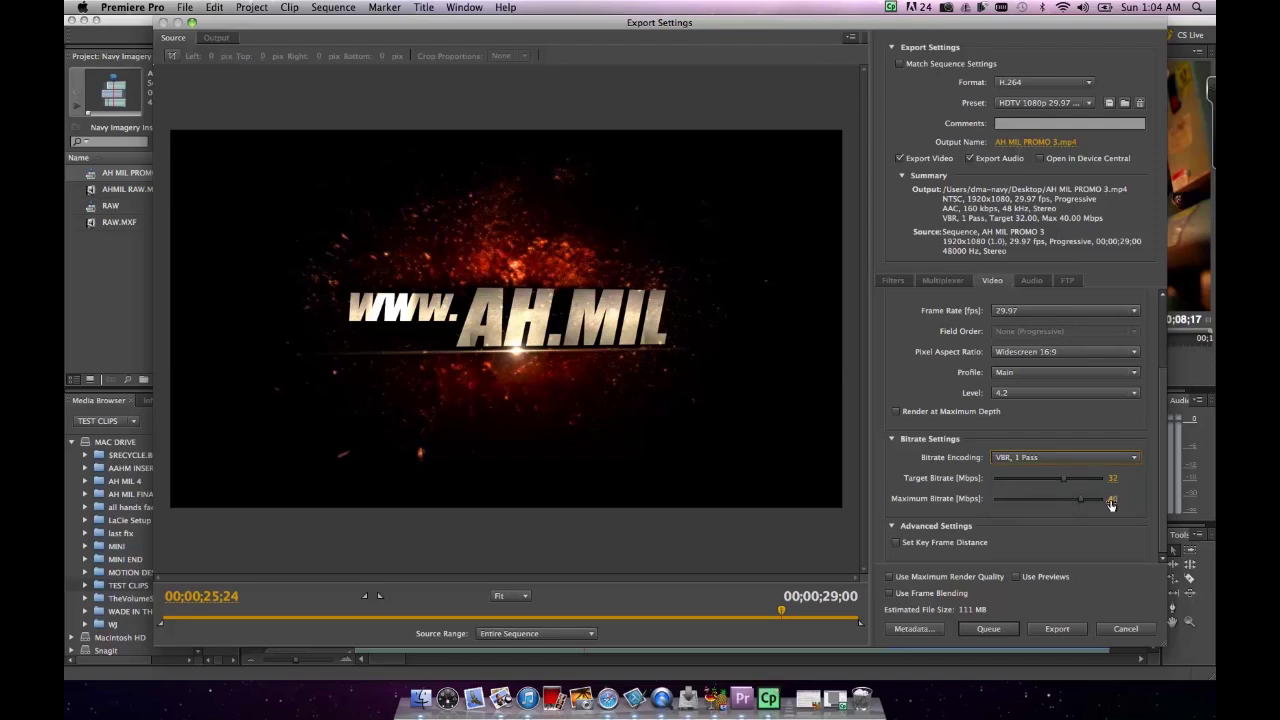
click(1112, 500)
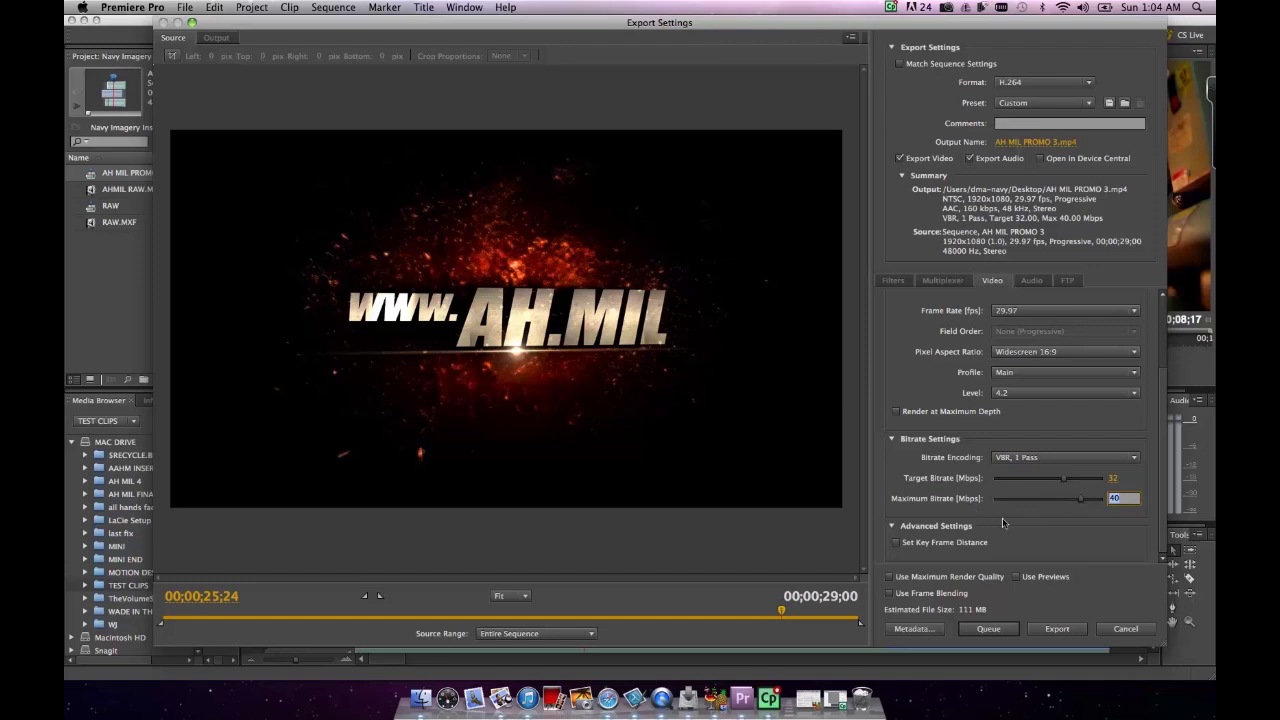
text(5)
click(1112, 483)
text(10)
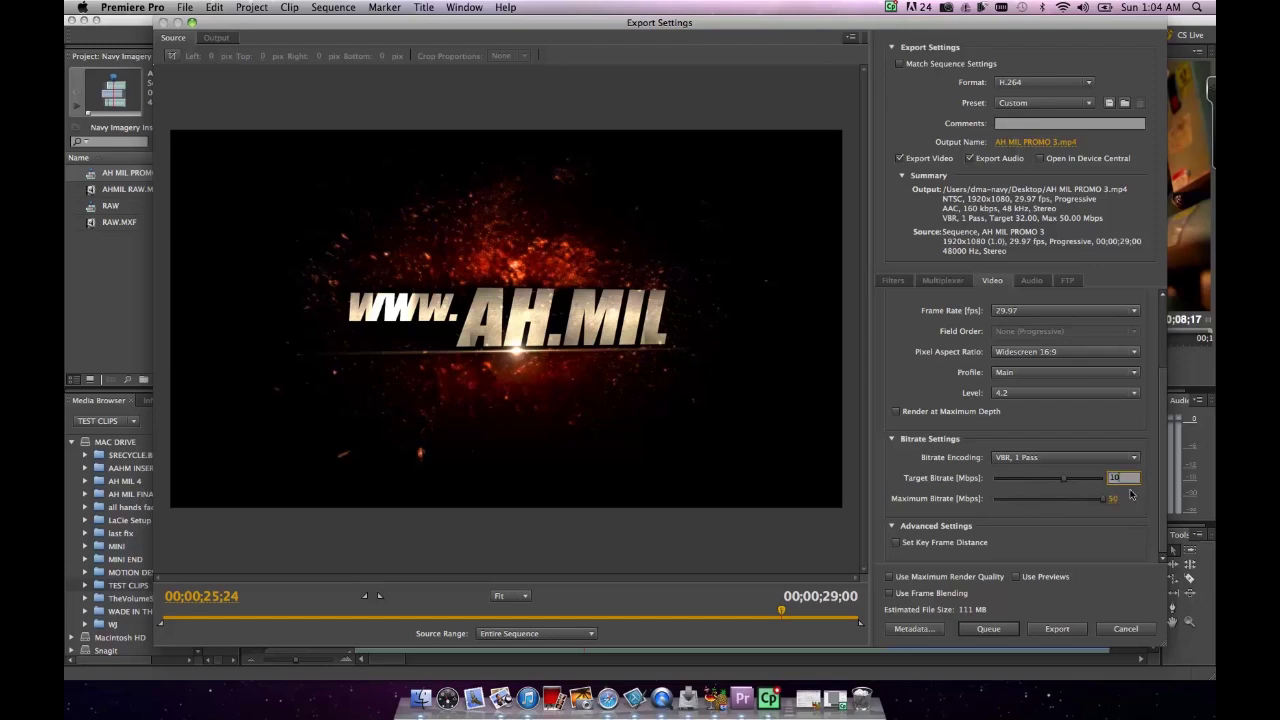
key(Return)
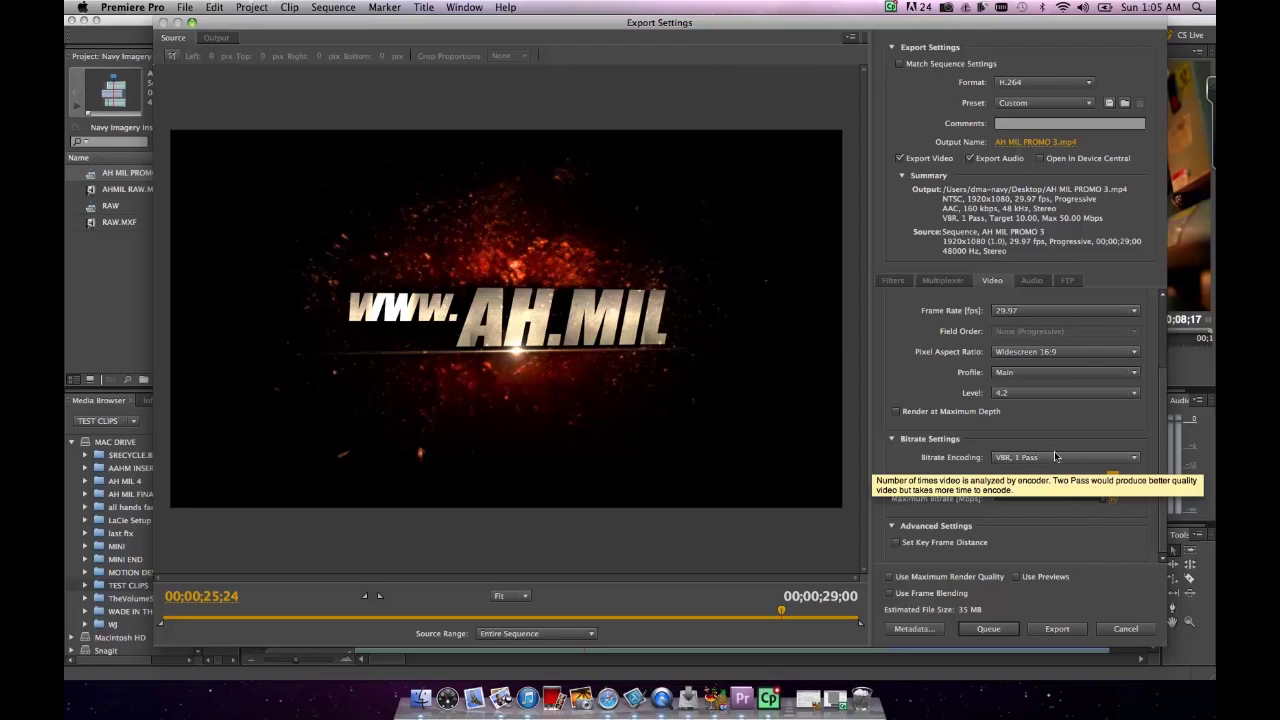
Step: Switch the bitrate encoding from VBR, 1 Pass to VBR, 2 Pass
click(1055, 457)
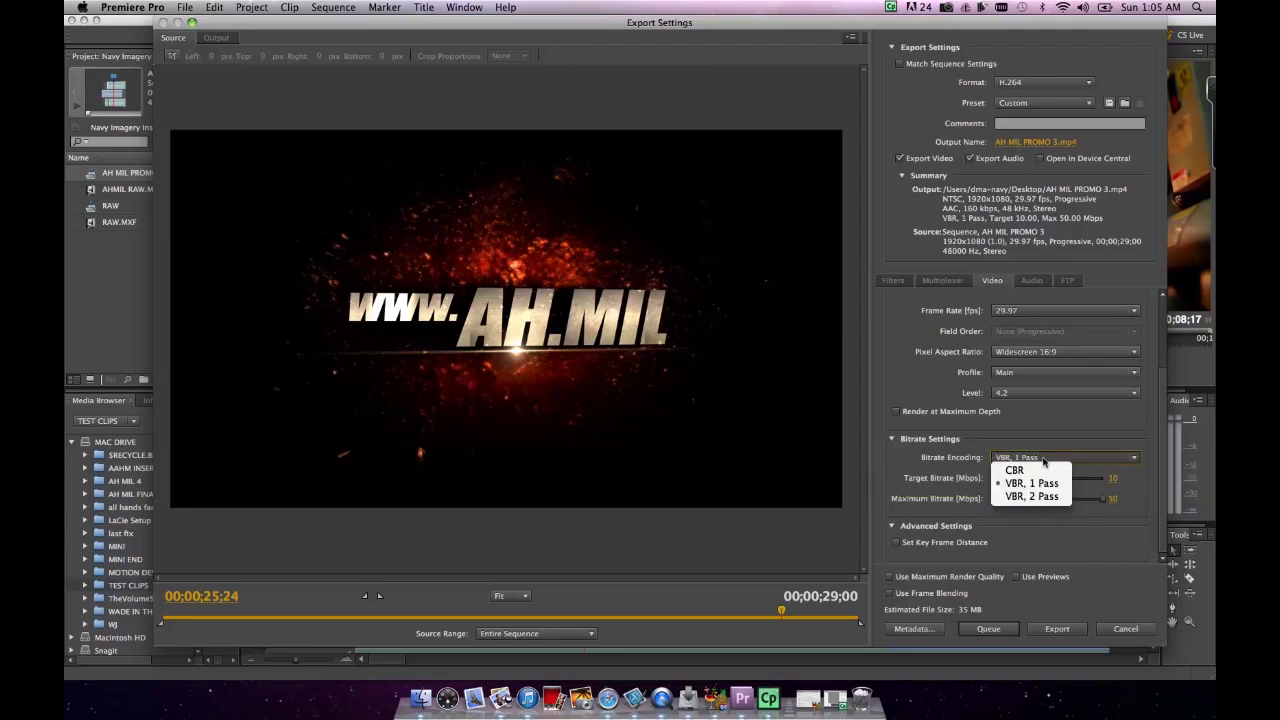
click(1030, 497)
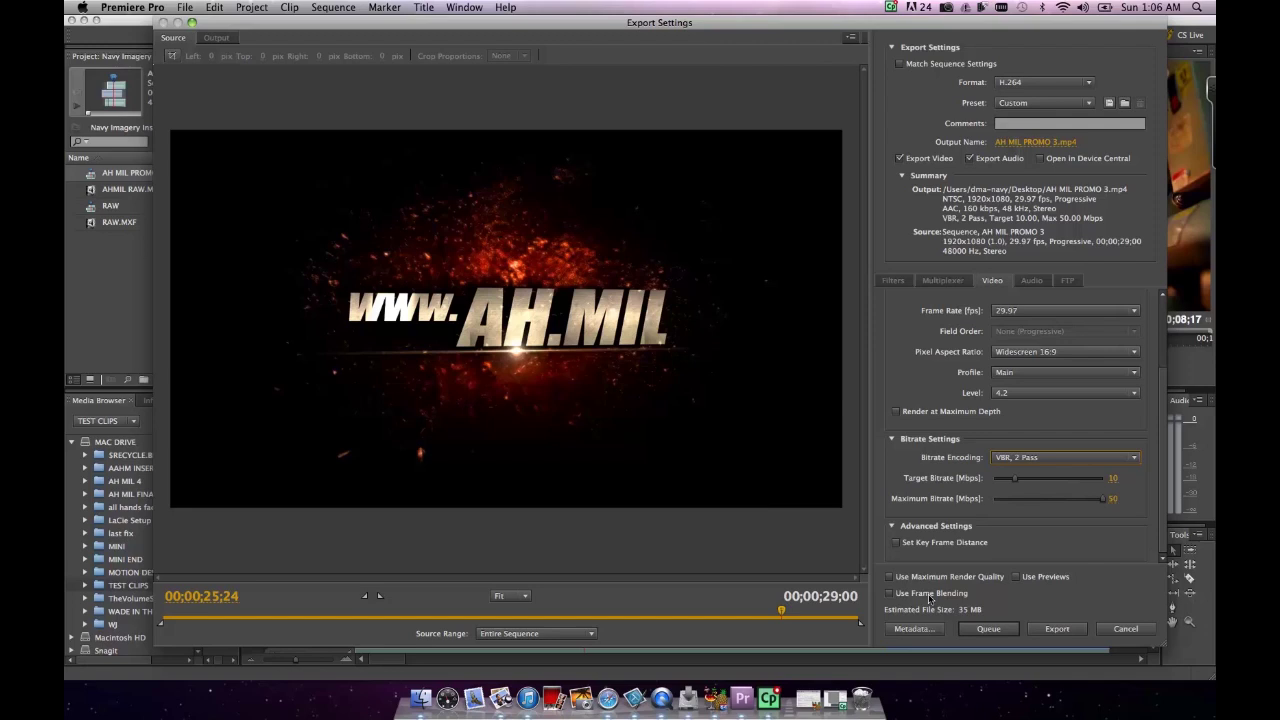
Step: Scrub the export preview, comparing Source and Output views, ending on the Output interview shot
click(514, 326)
drag(781, 611, 432, 621)
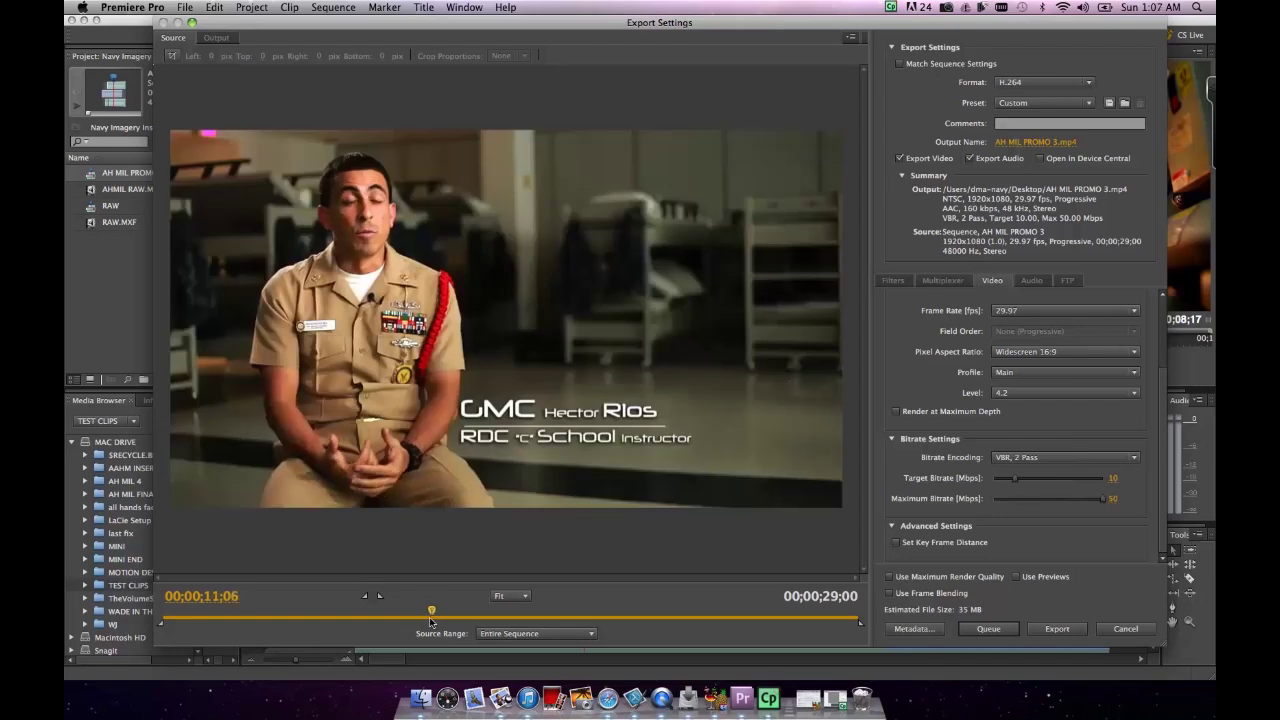
click(212, 39)
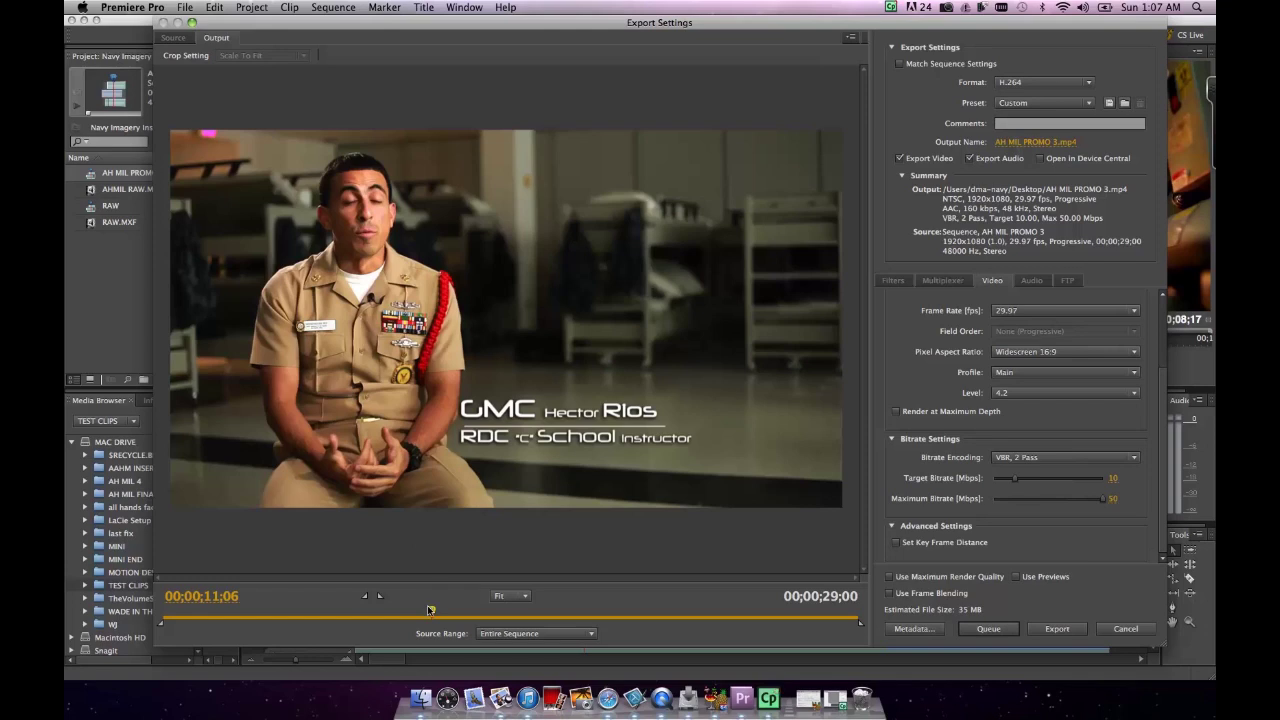
drag(428, 606, 346, 608)
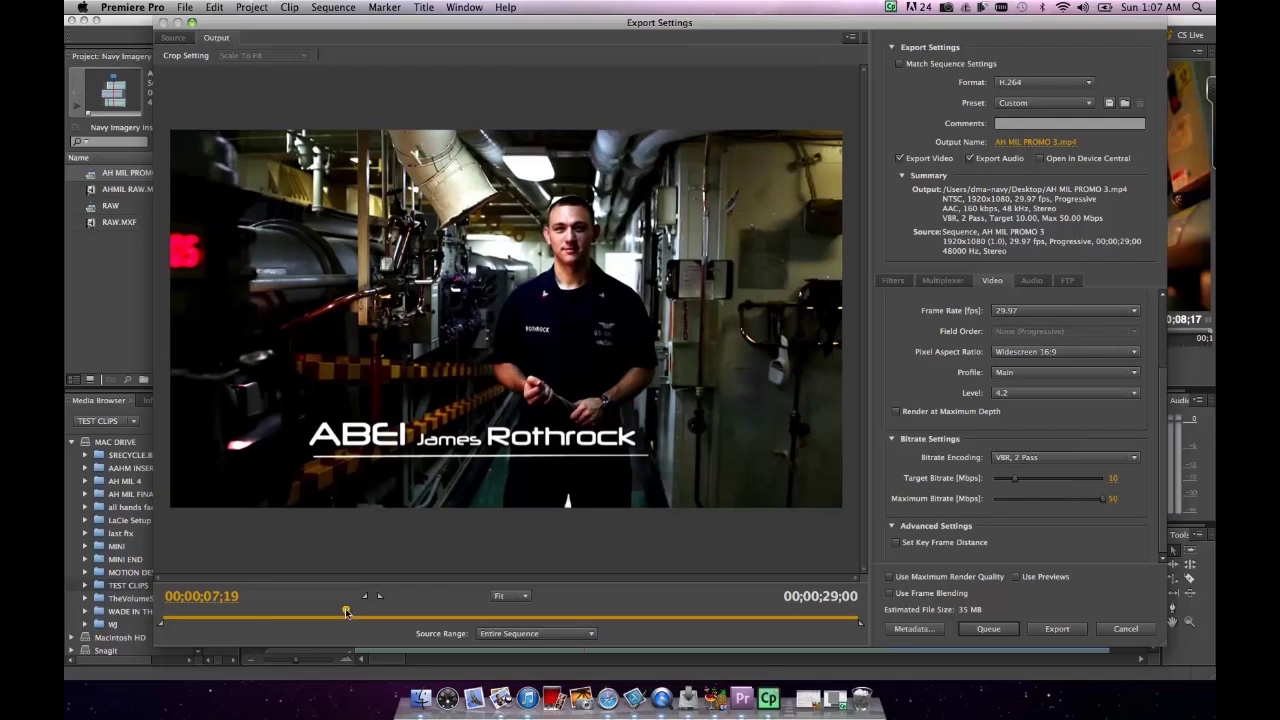
drag(345, 610, 443, 611)
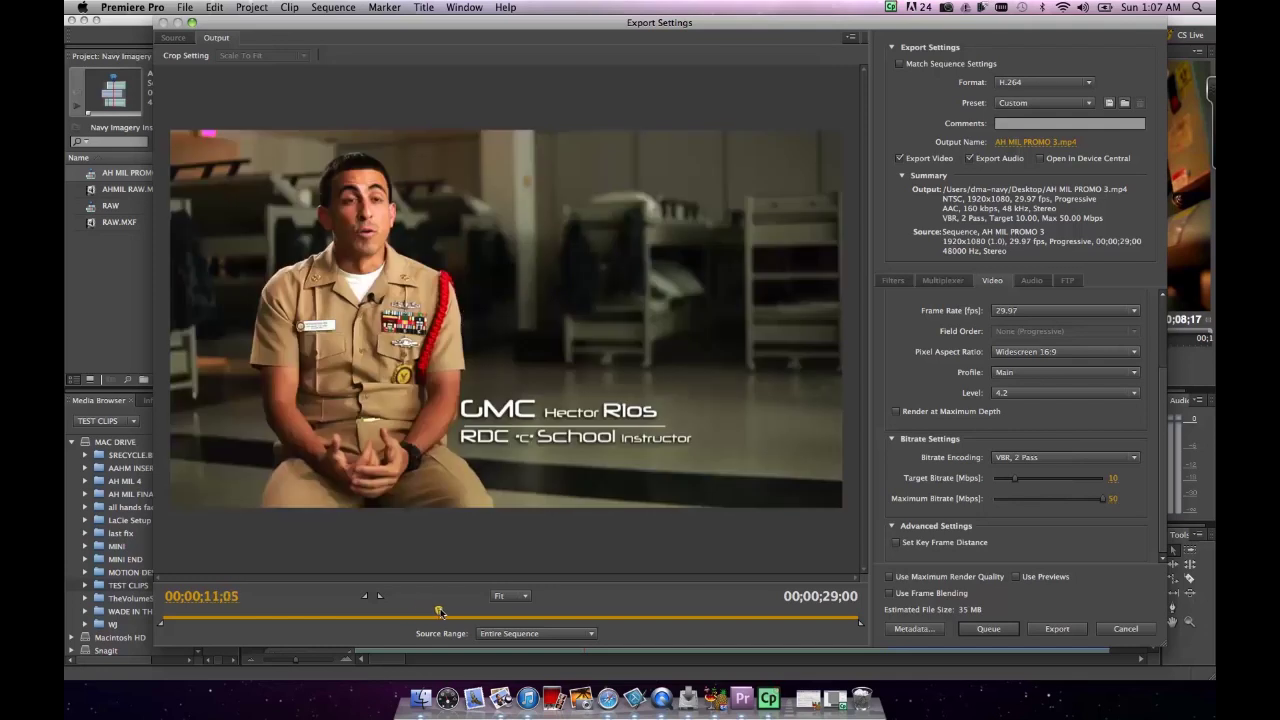
click(174, 39)
click(212, 39)
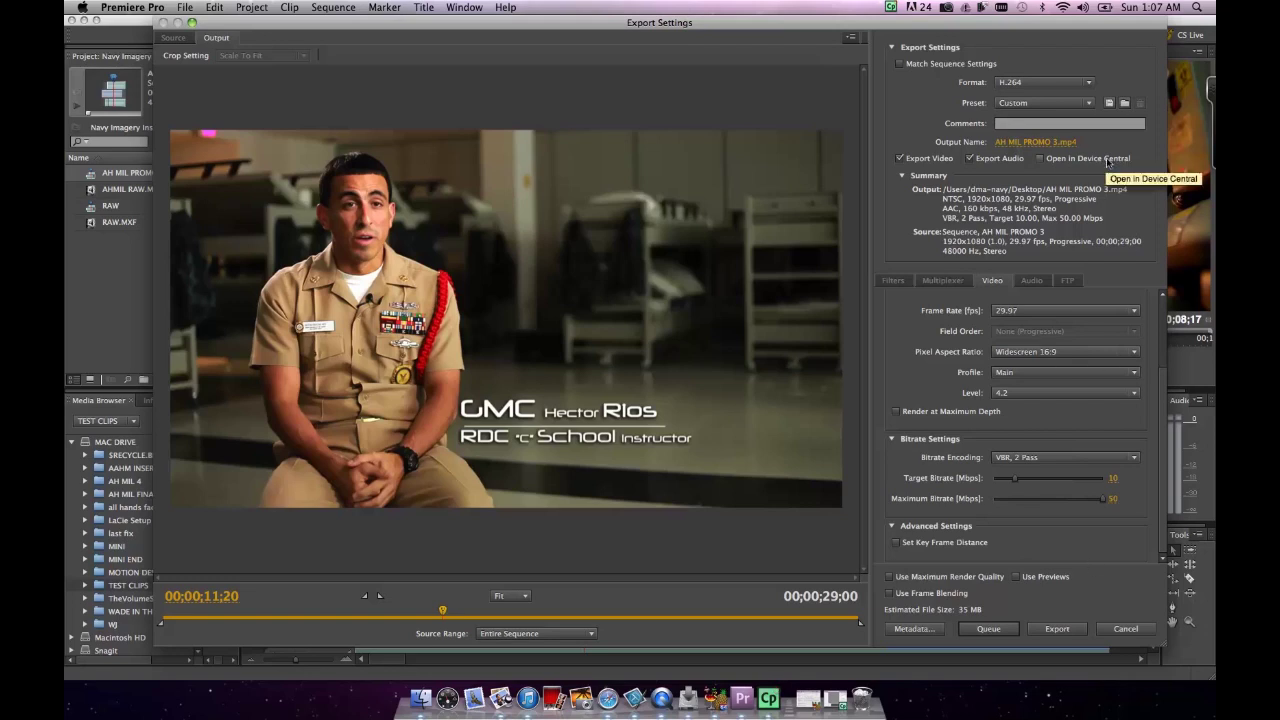
Step: Rename the Desktop output file to AH MIL PROMO.mp4
click(1020, 142)
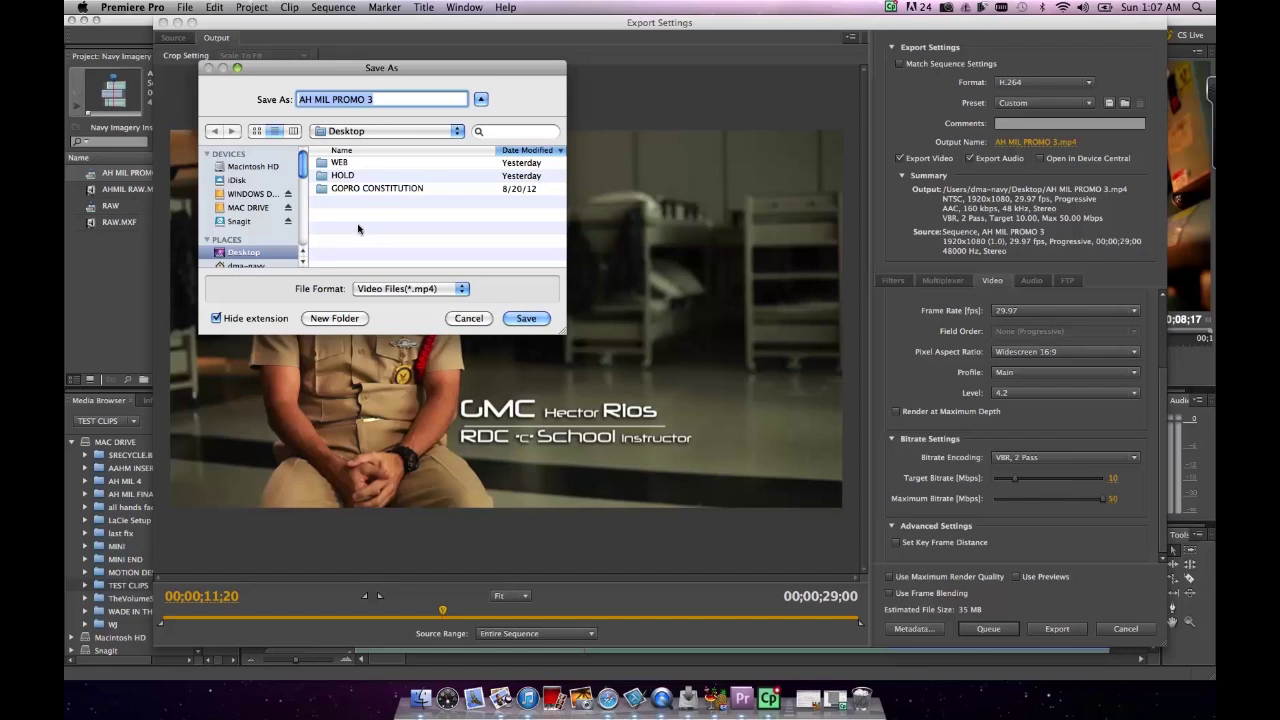
click(384, 99)
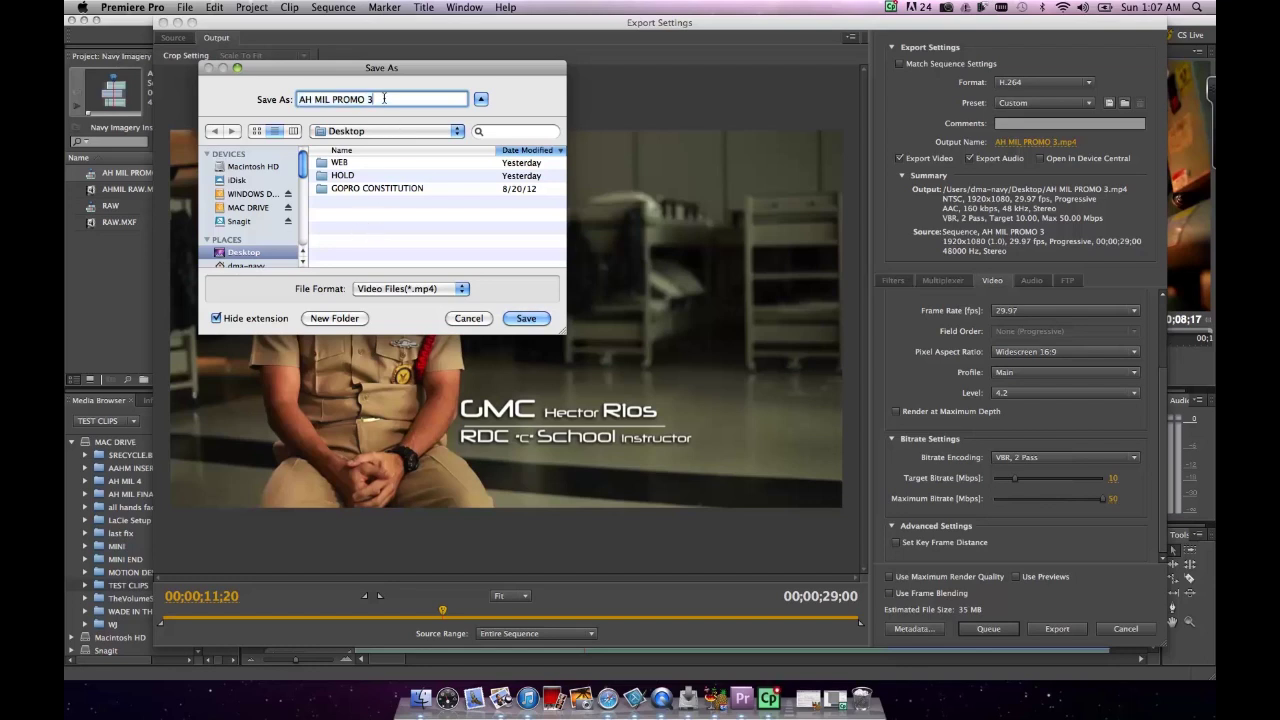
key(BackSpace)
key(BackSpace)
click(526, 318)
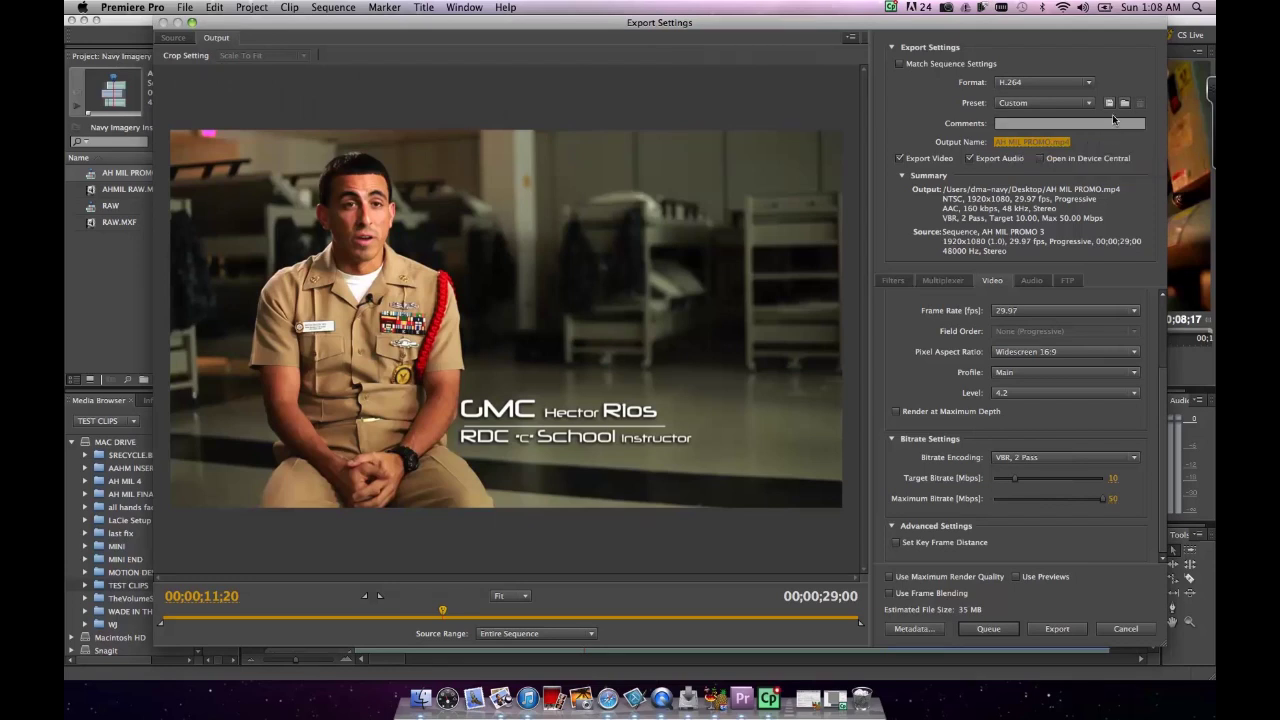
Step: Save the current export settings as a new preset named H264 VBR2 10-50
click(1109, 103)
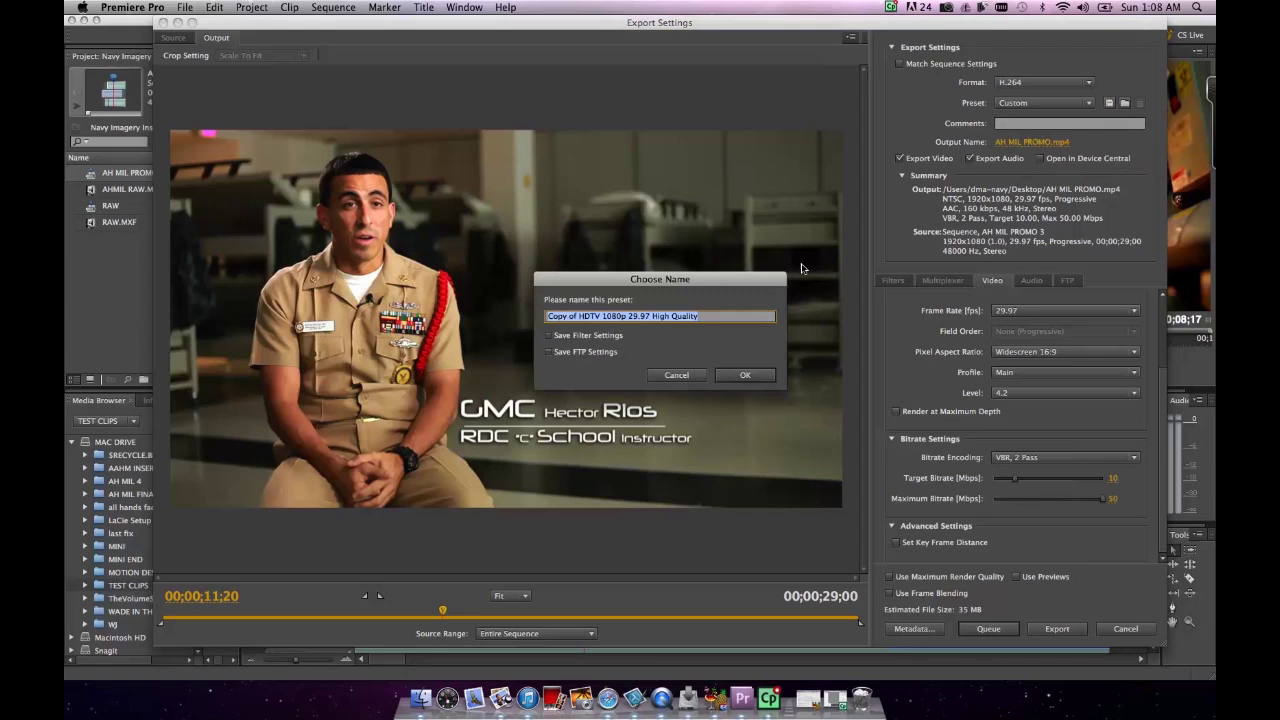
drag(700, 316, 548, 316)
text(H264)
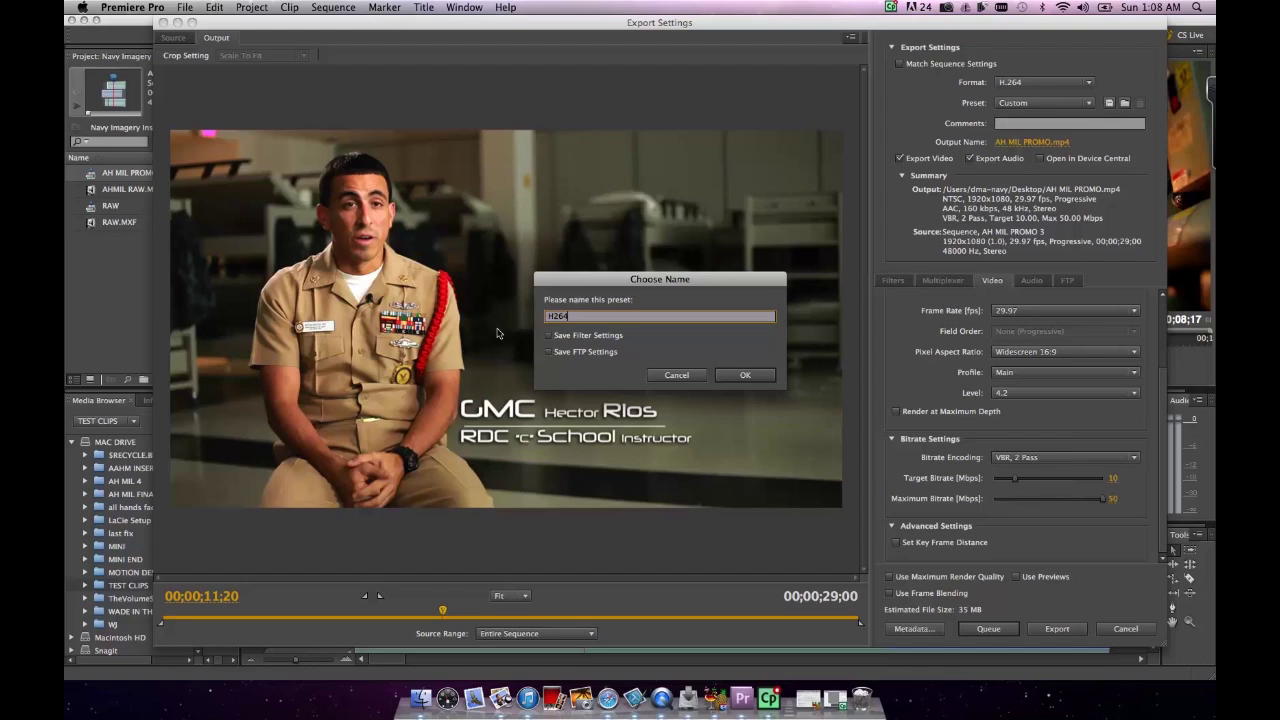
text(B)
key(BackSpace)
text(BR2 10-50)
click(744, 375)
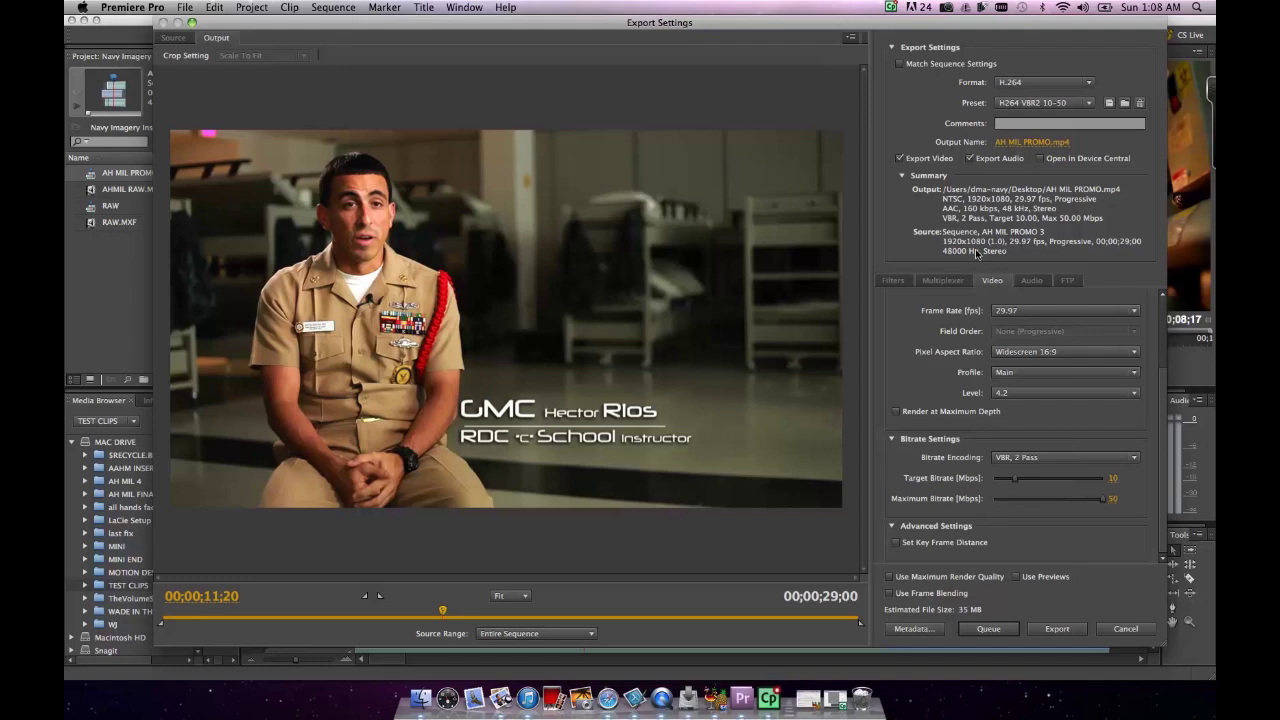
Step: Review the saved H.264 export presets, including H264 VBR2 10-50, in the Preset list
click(1083, 103)
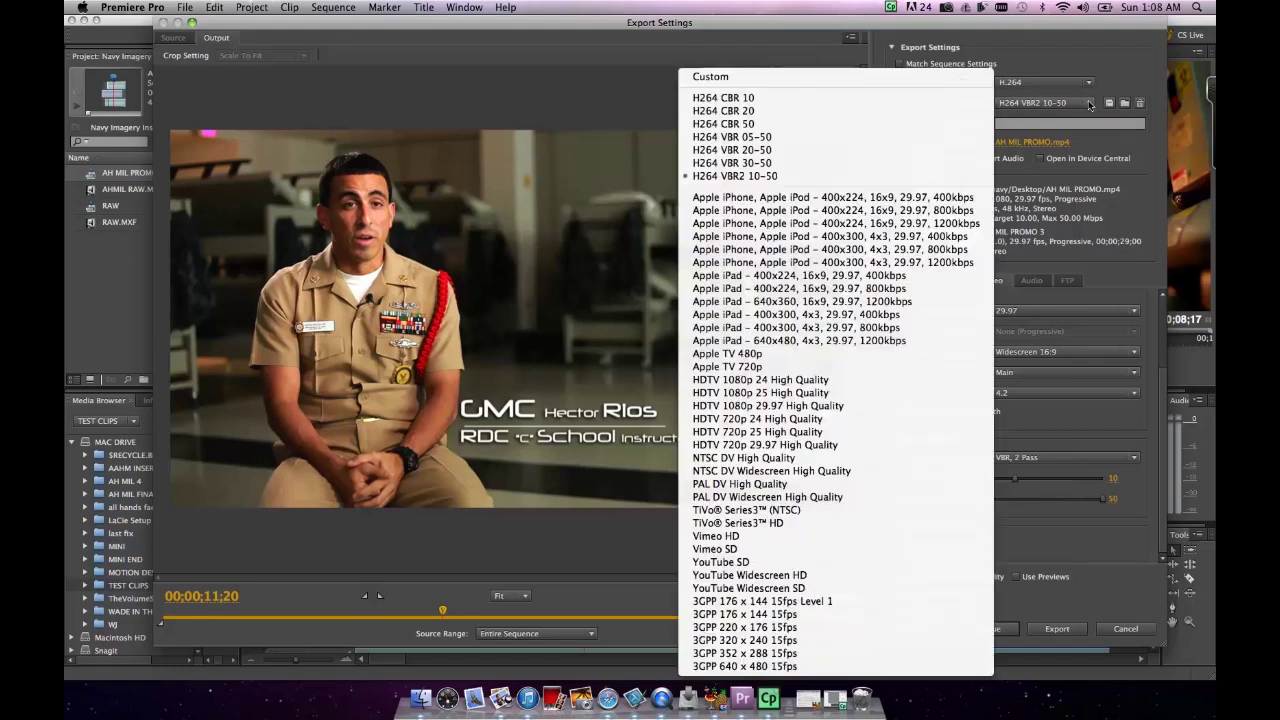
click(794, 179)
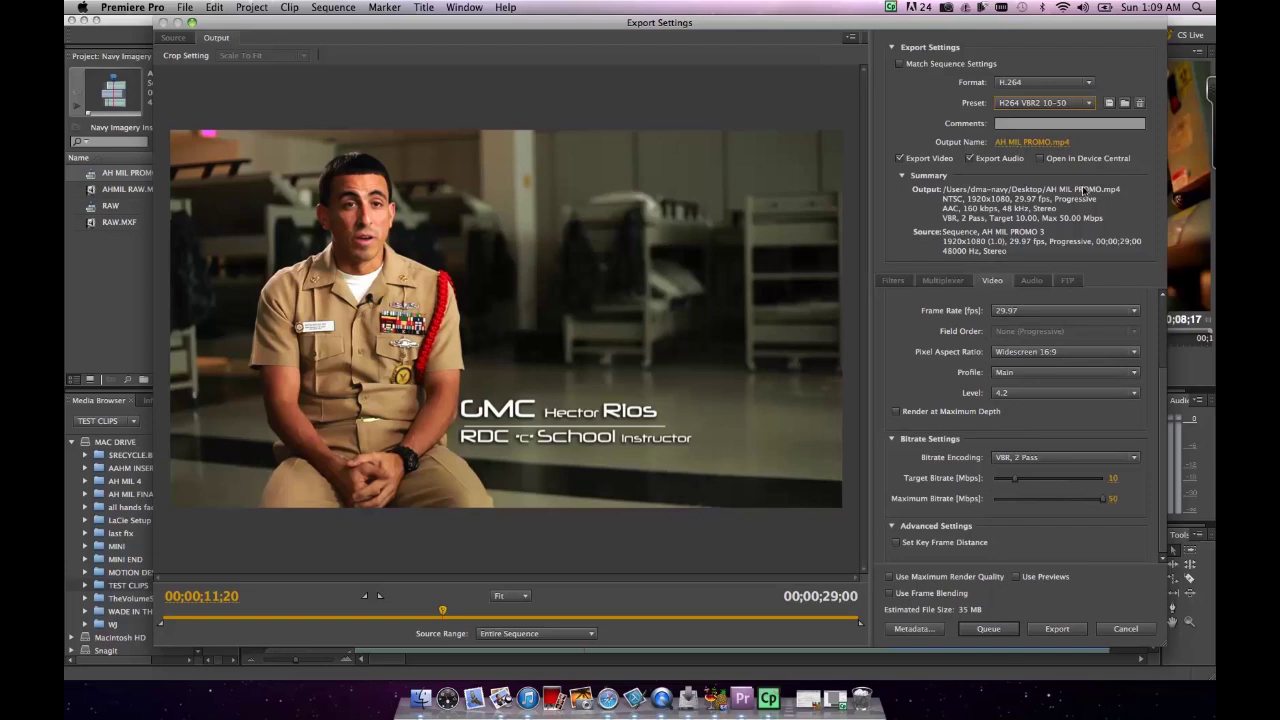
click(1088, 103)
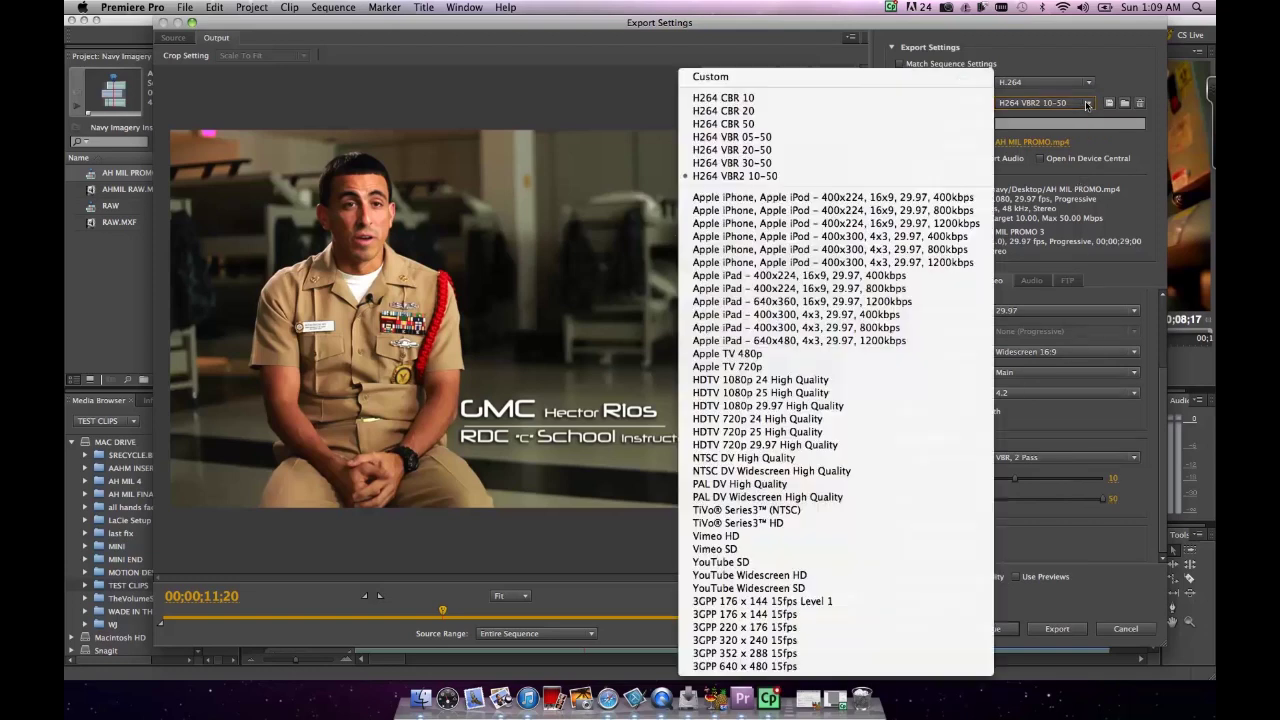
Step: Try the H264 VBR 20-50 preset, then apply H264 VBR 30-50 (about 104 MB)
click(797, 151)
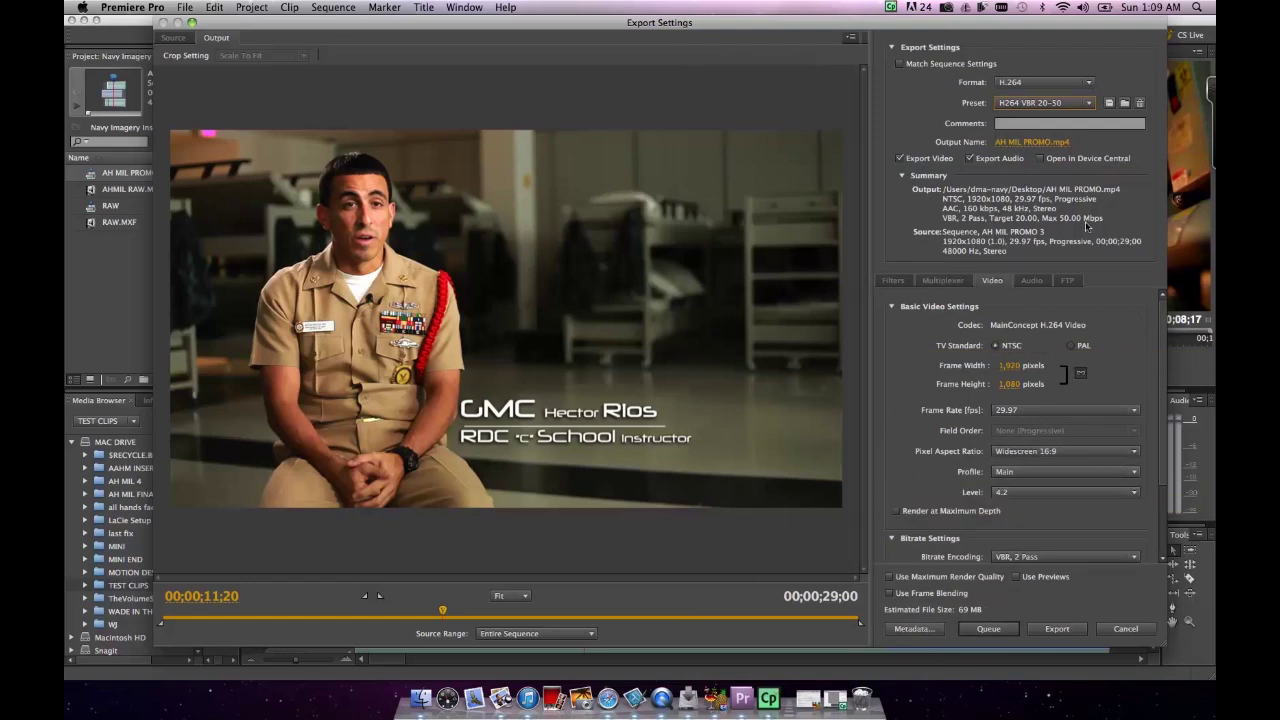
click(1088, 104)
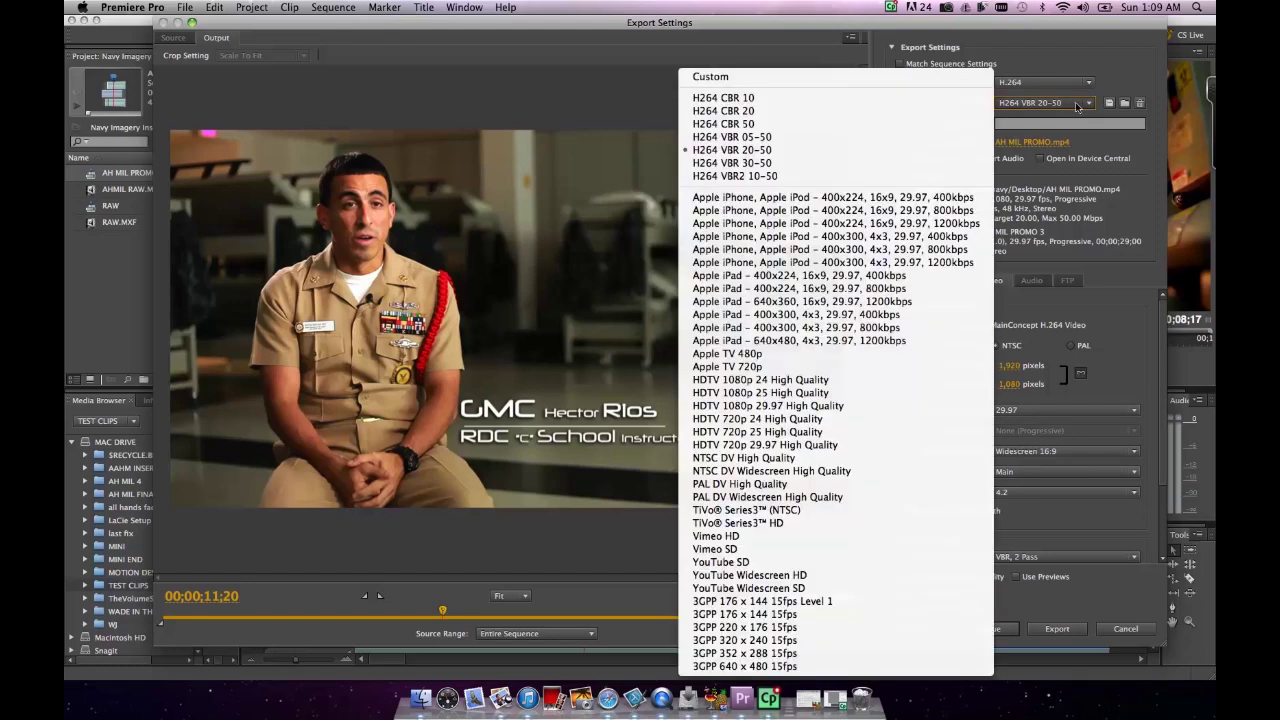
click(843, 162)
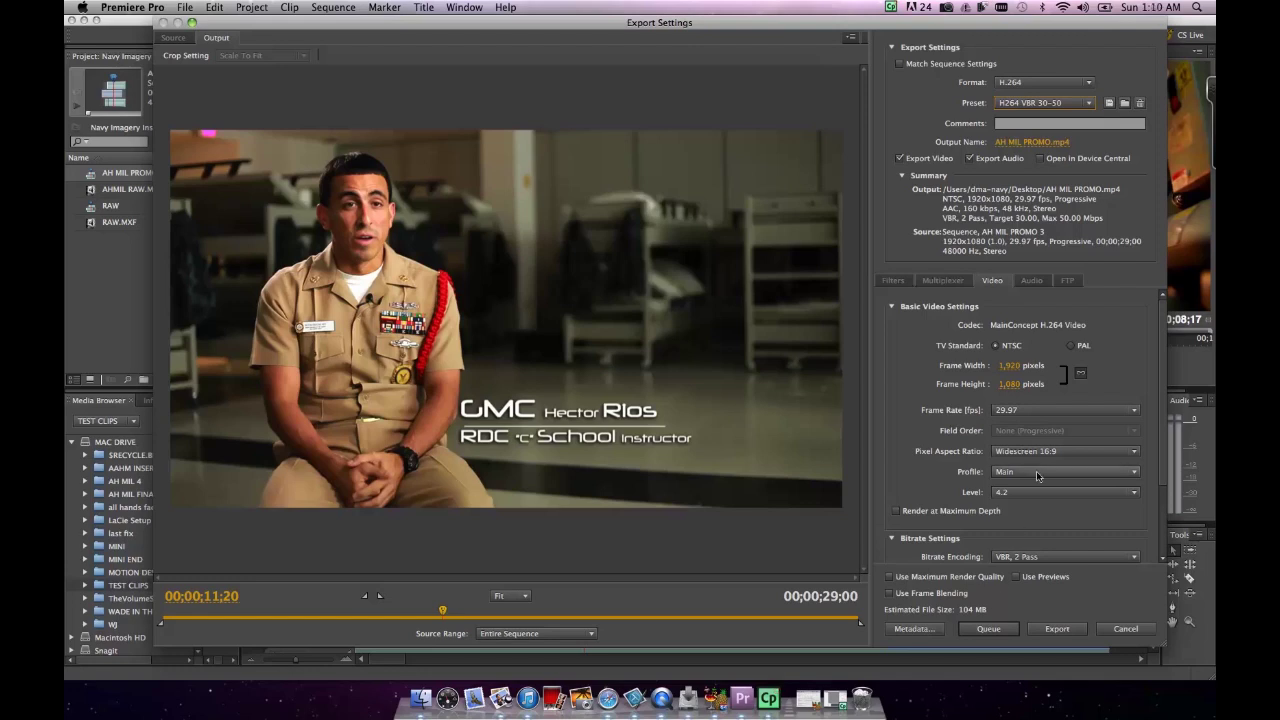
click(1088, 103)
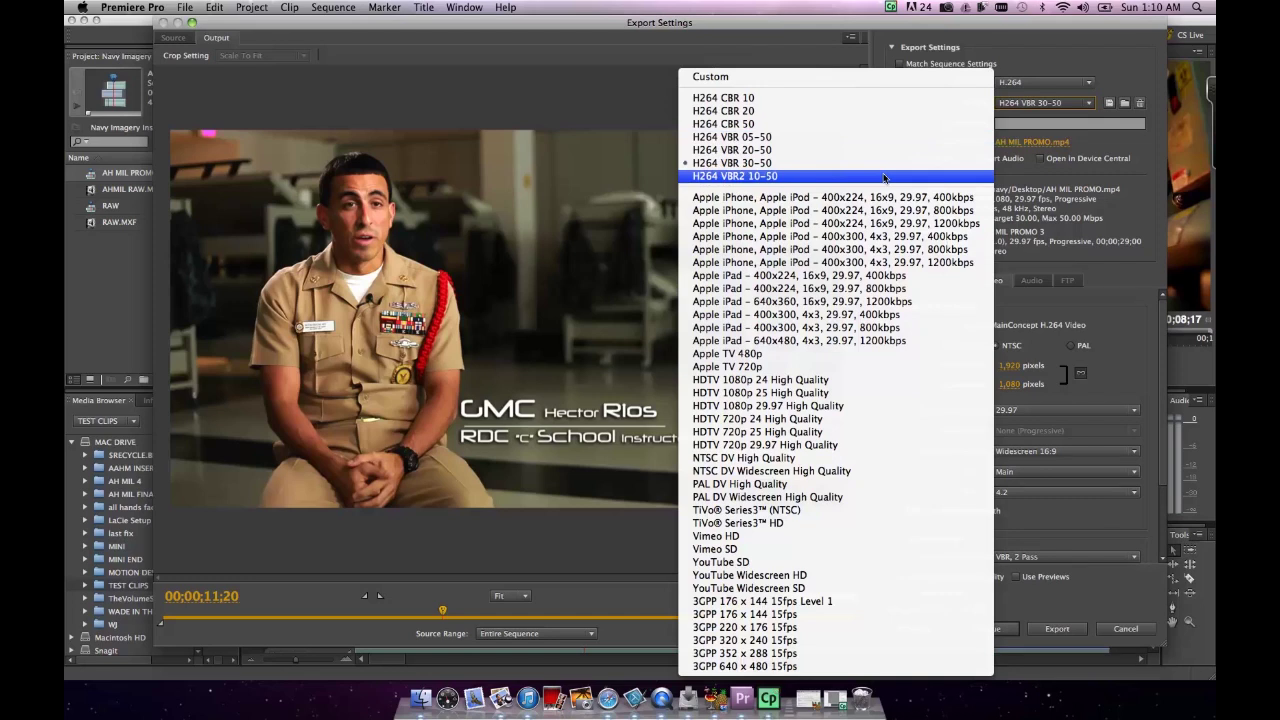
Step: Switch back to the H264 VBR2 10-50 preset: 10 Mbps target, about 35 MB
click(884, 177)
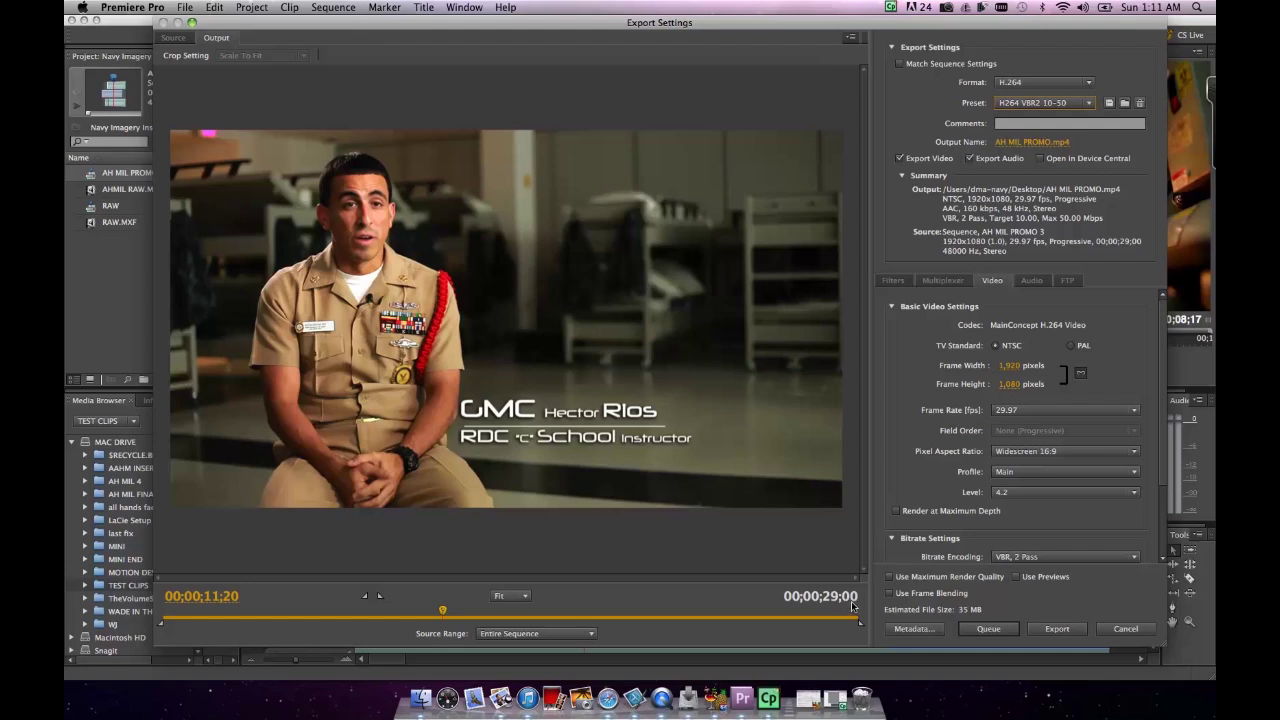
Step: Export AH MIL PROMO.mp4 to the Desktop, minimize Premiere, and open the file for playback
click(1054, 630)
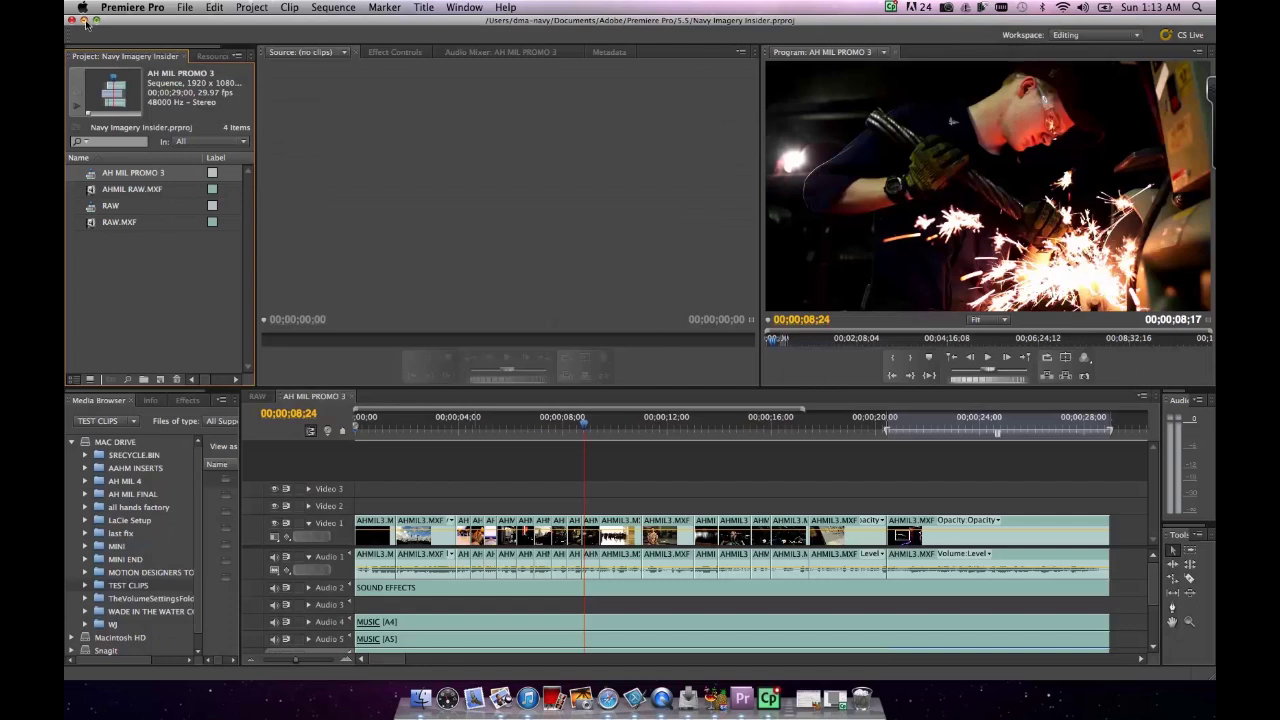
click(84, 20)
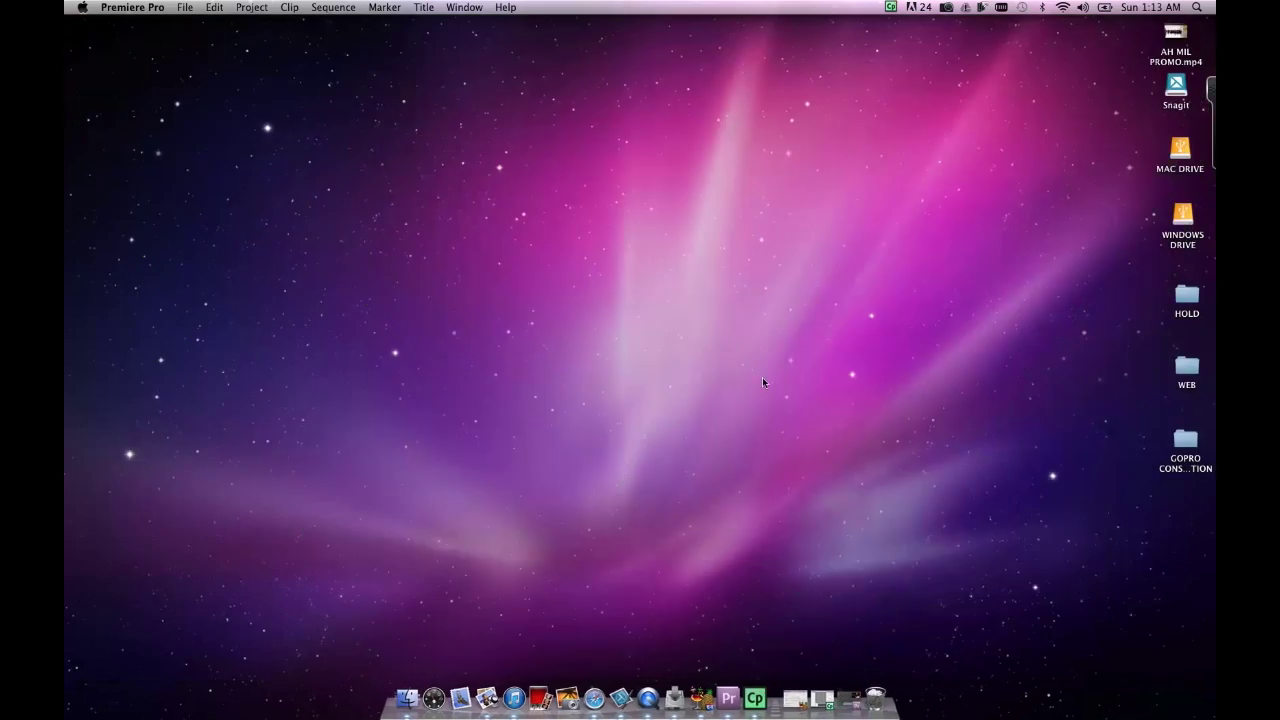
click(762, 377)
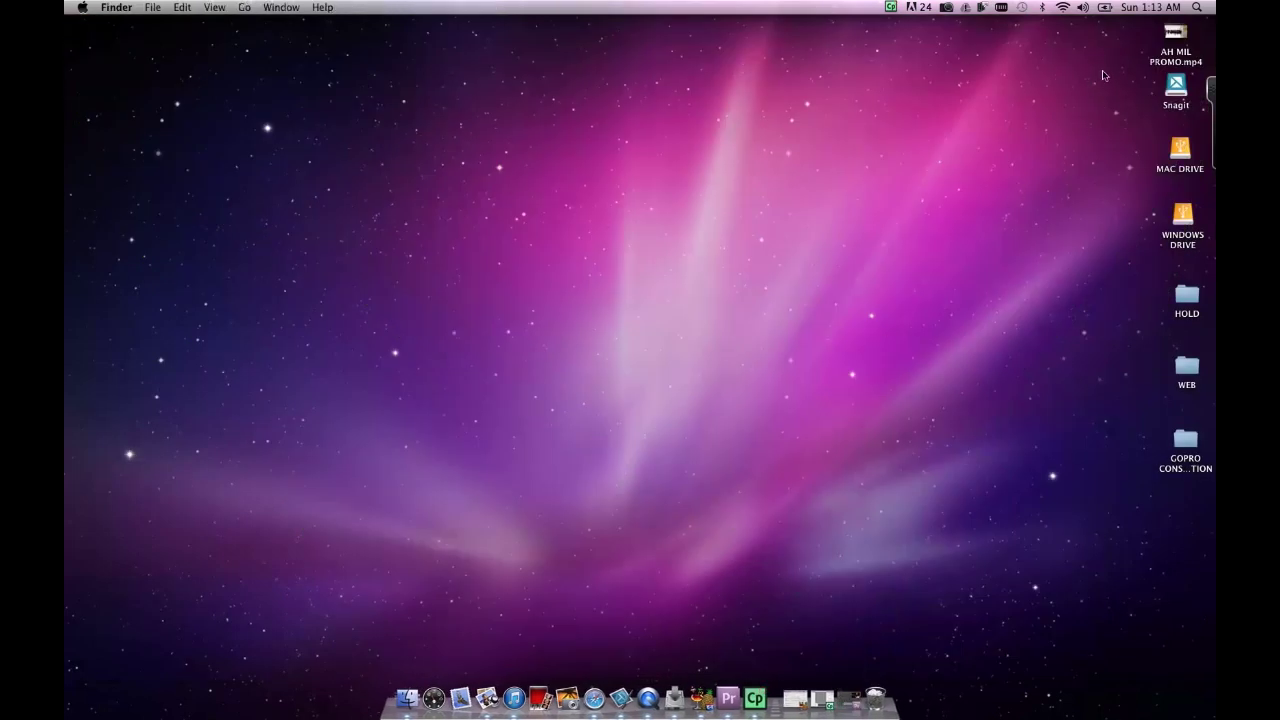
double_click(1176, 34)
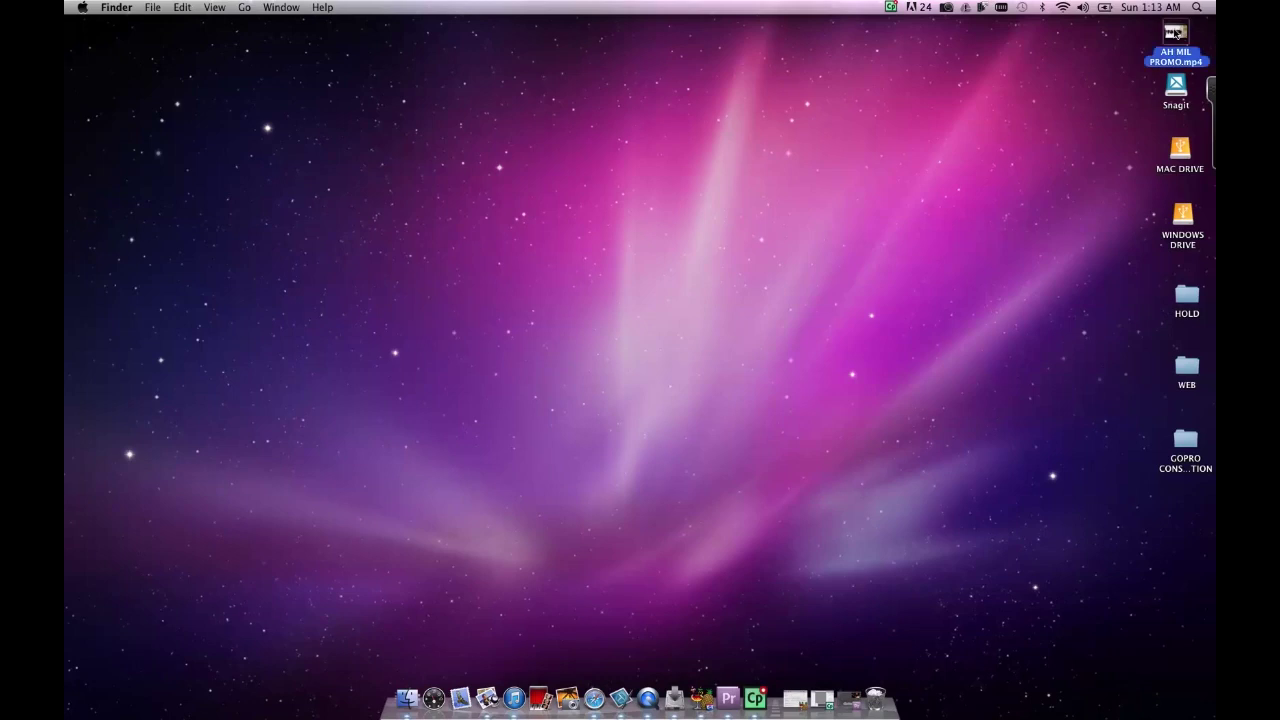